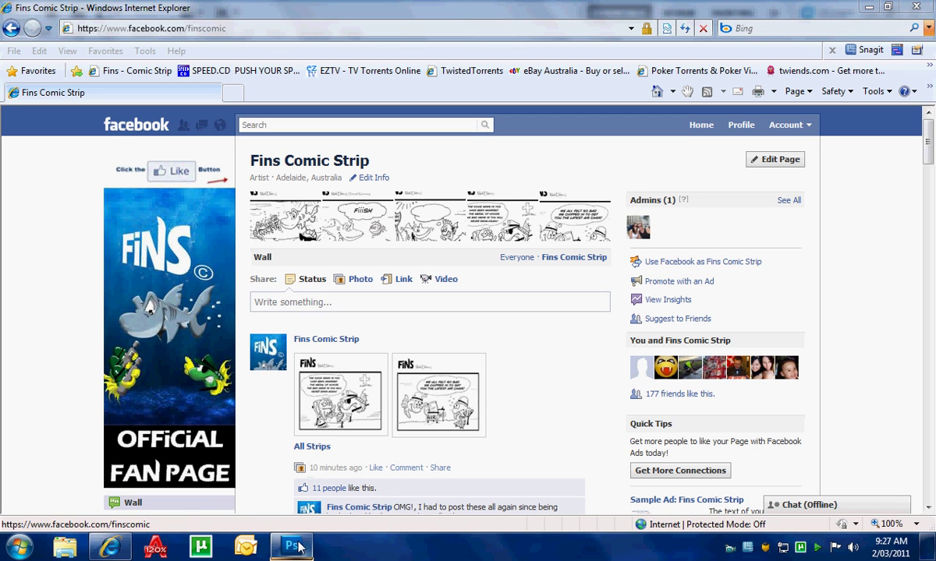
# Switch from the Fins Comic Strip Facebook page in Internet Explorer to the Photoshop window.
pyautogui.moveTo(301, 549)
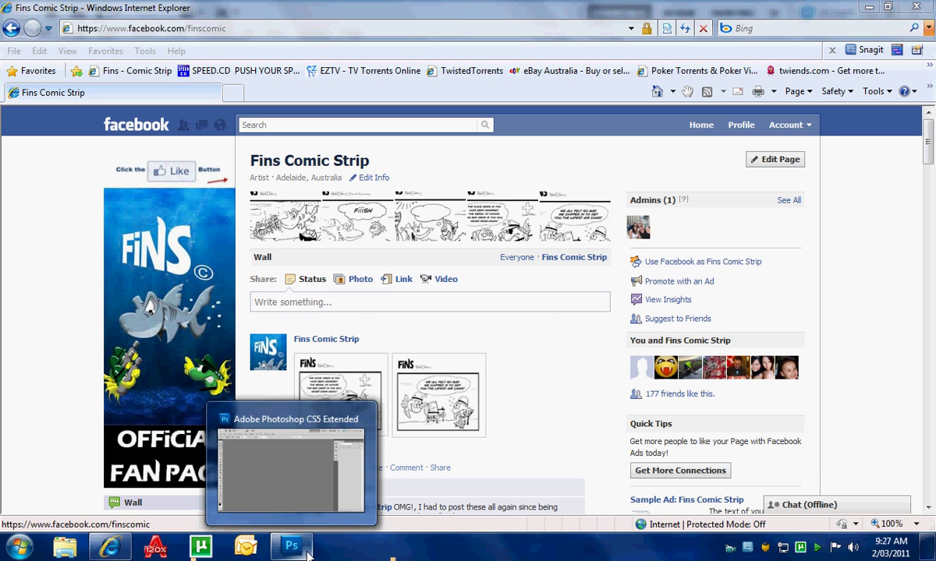
pyautogui.click(354, 479)
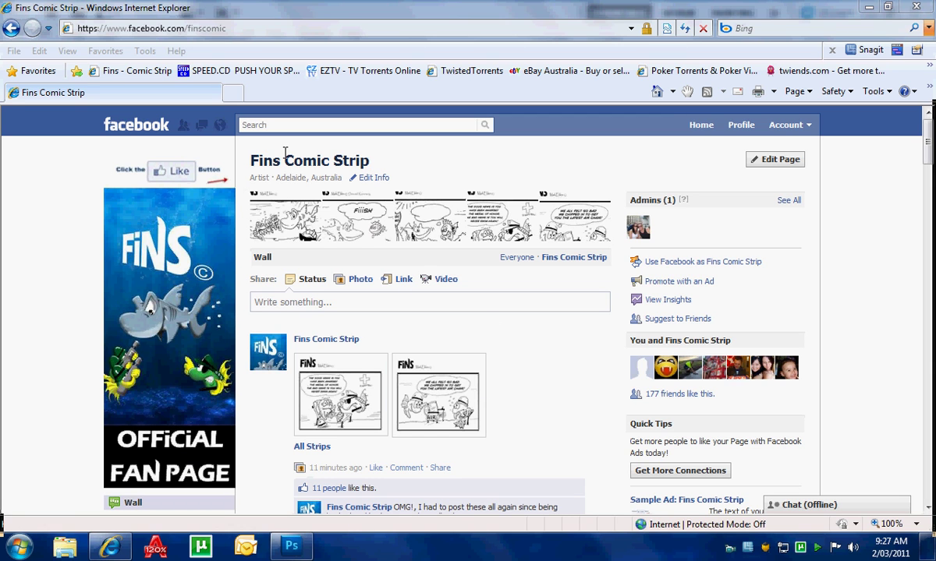
pyautogui.click(291, 546)
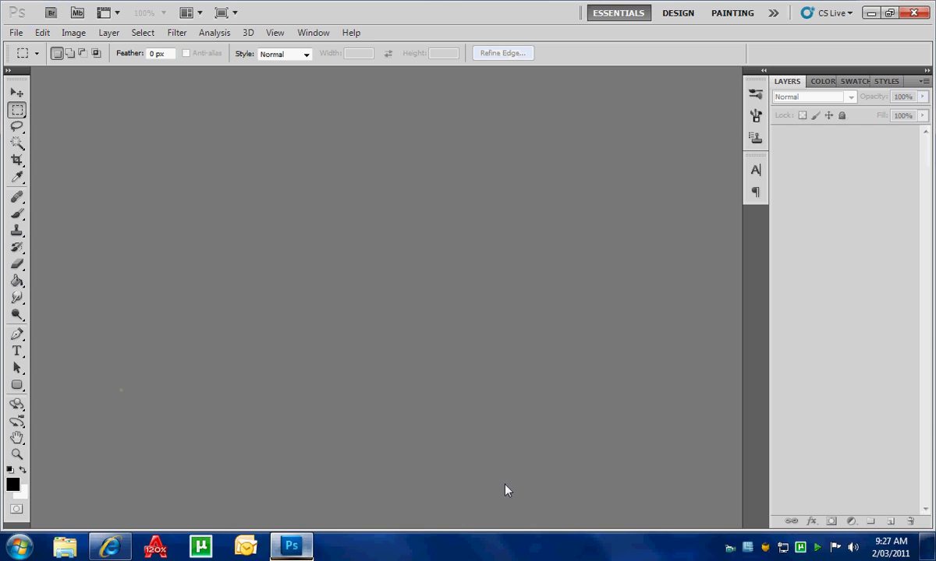
# Create a new document from the Fins A4 preset (297.01 × 209.97 mm, 300 ppi) with a White background.
pyautogui.click(16, 32)
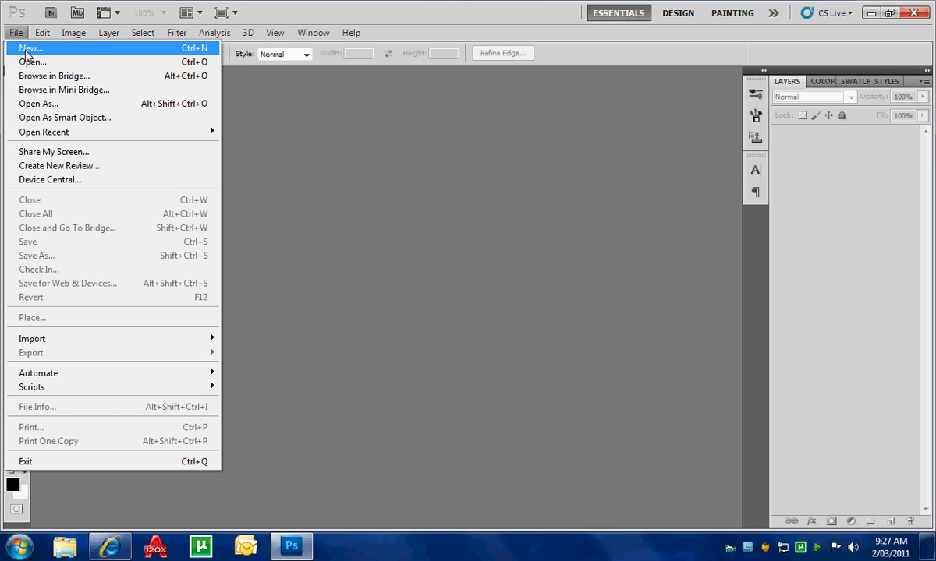
pyautogui.click(26, 50)
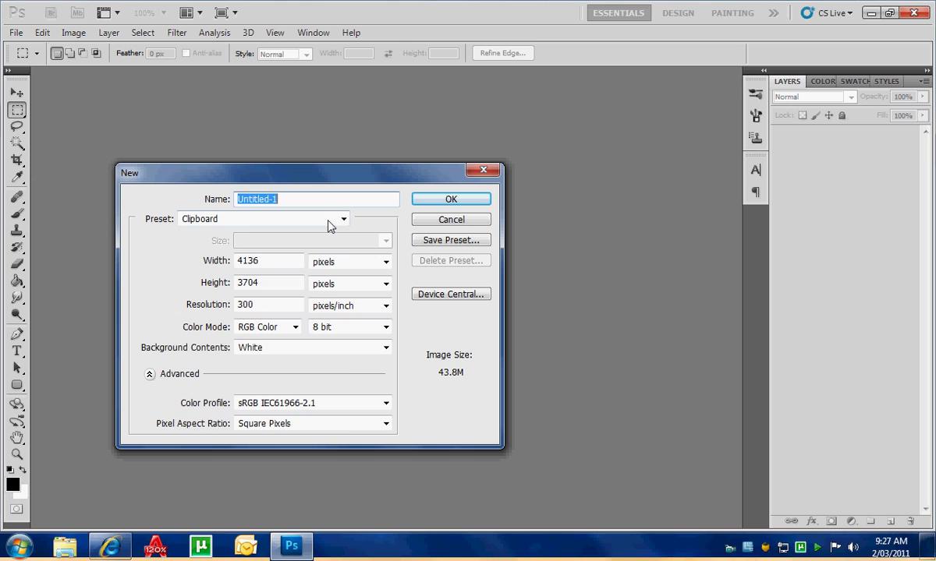
pyautogui.click(341, 219)
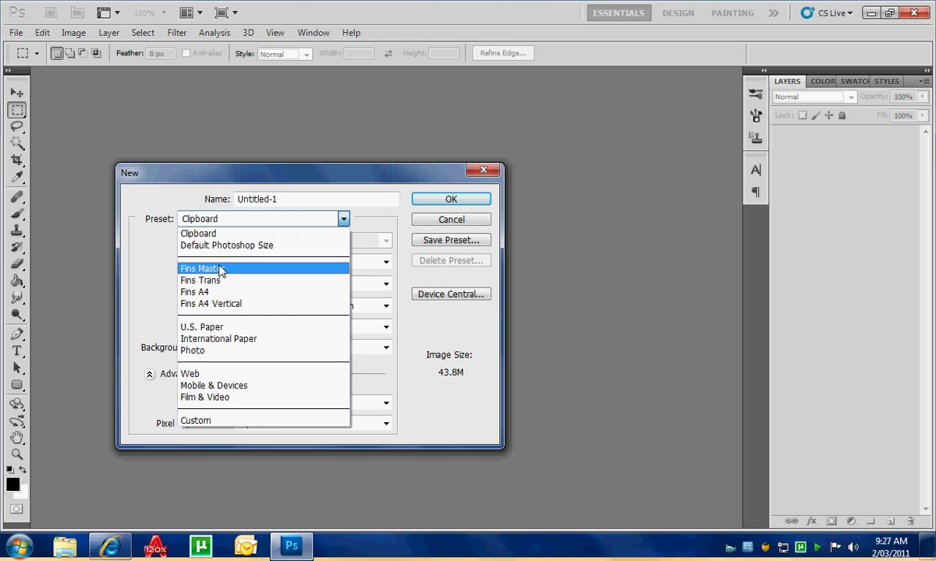
pyautogui.click(127, 279)
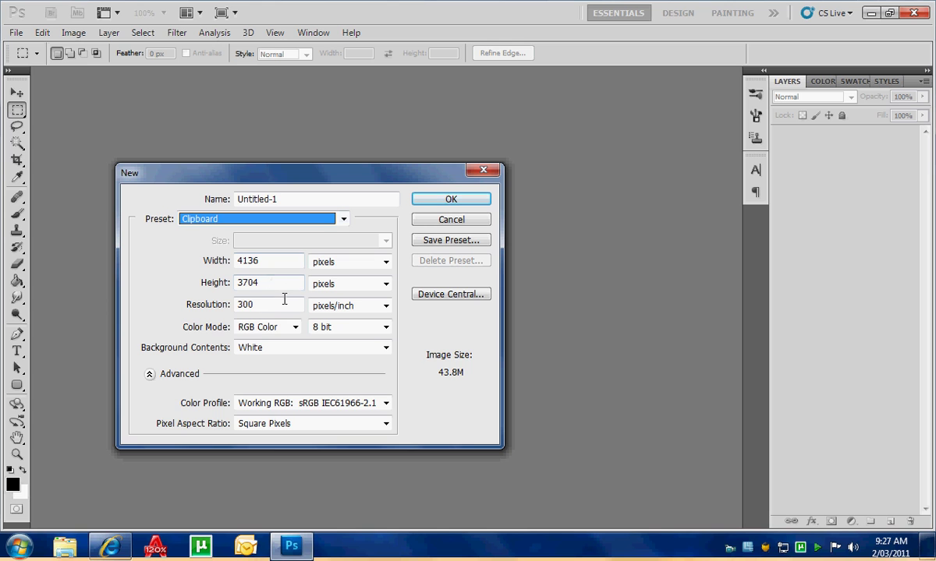
pyautogui.click(257, 348)
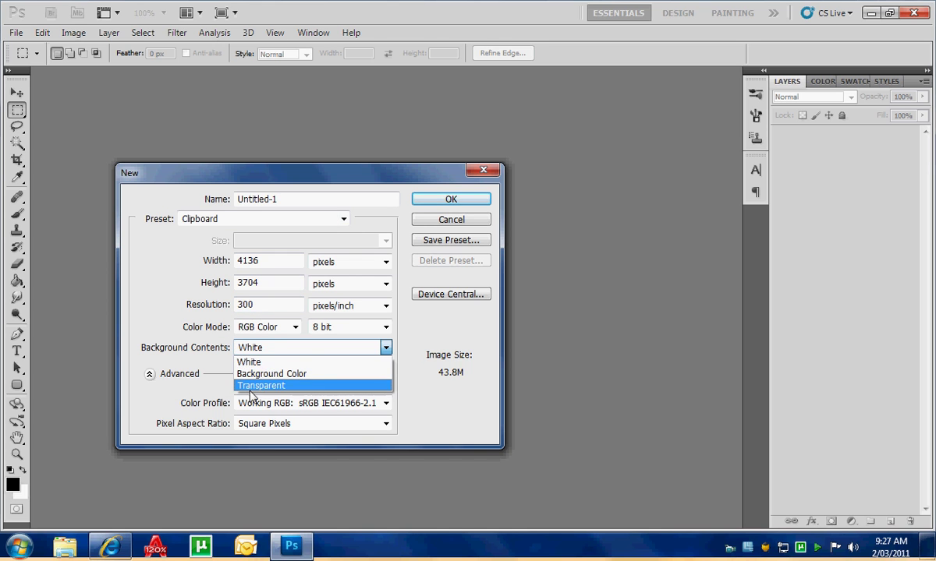
pyautogui.click(248, 363)
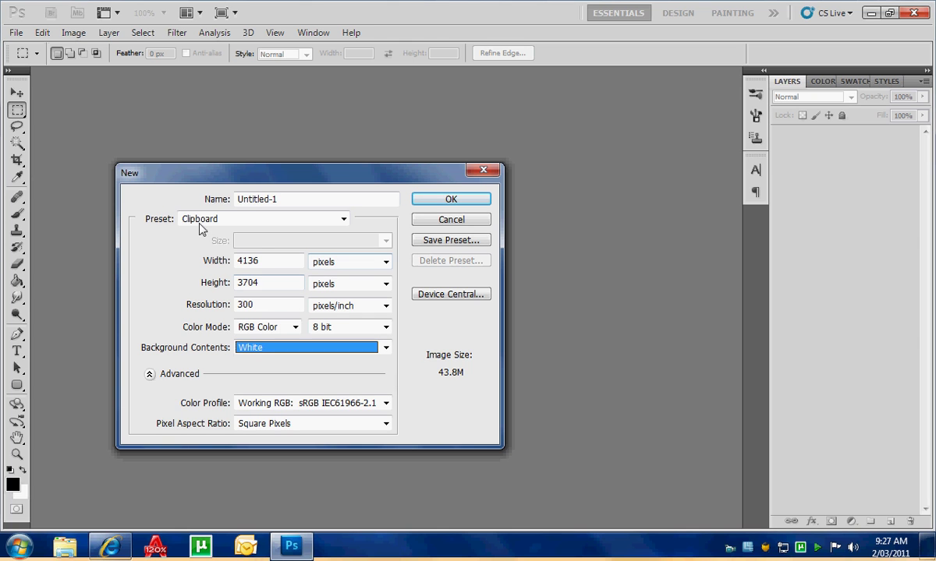
pyautogui.click(417, 242)
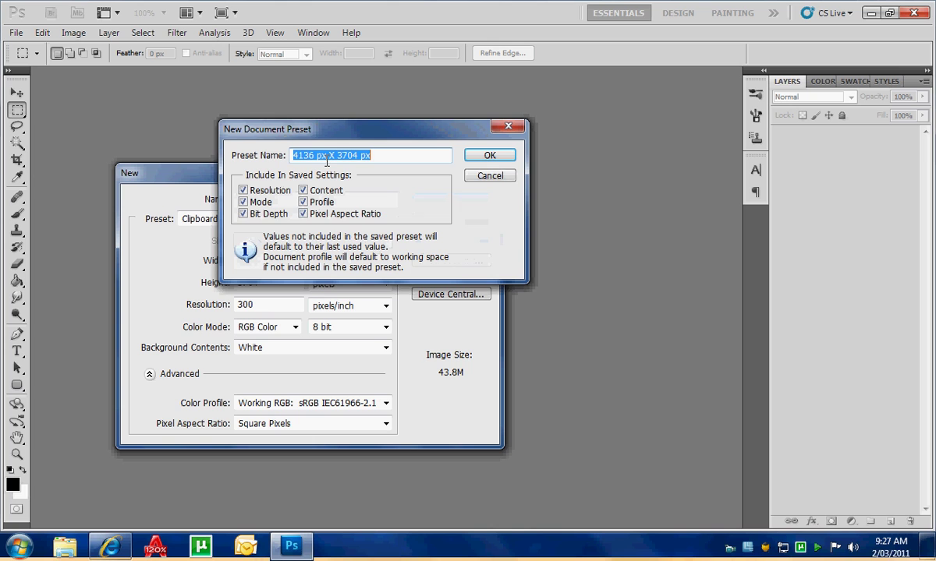
pyautogui.click(489, 176)
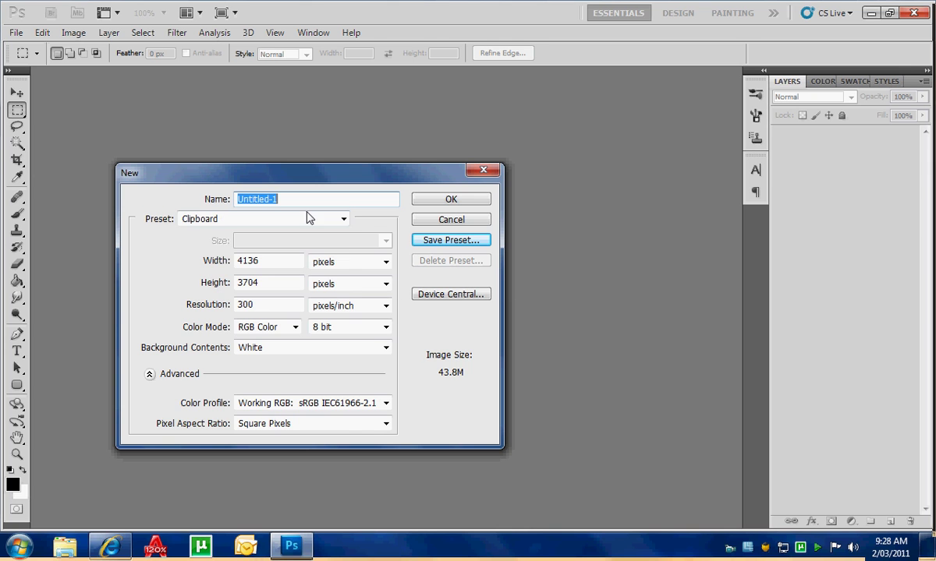
pyautogui.click(343, 219)
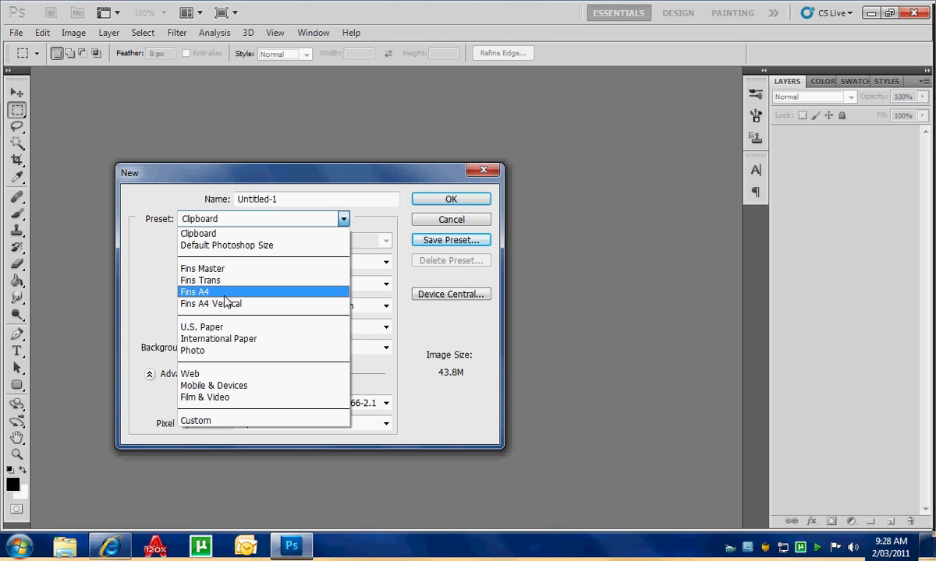
pyautogui.click(223, 293)
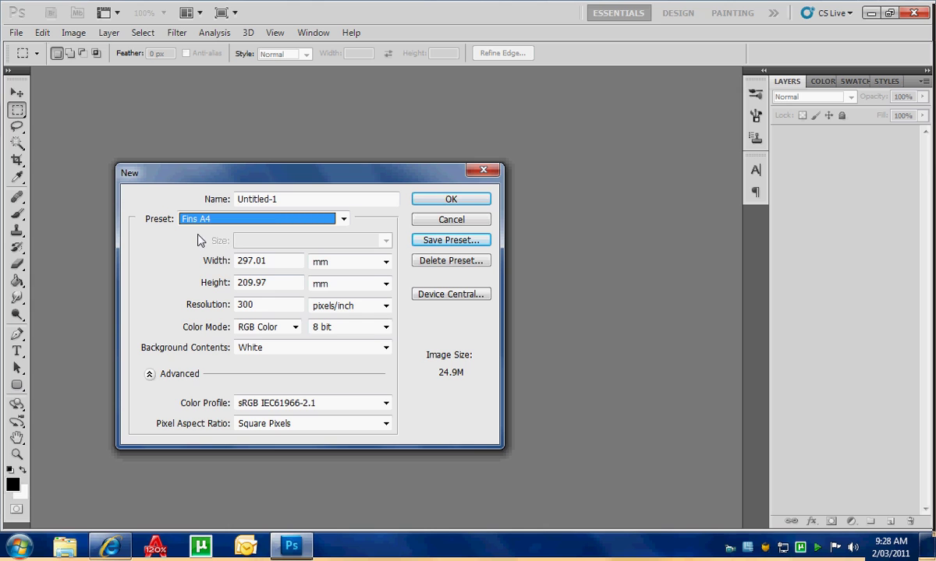
pyautogui.click(417, 202)
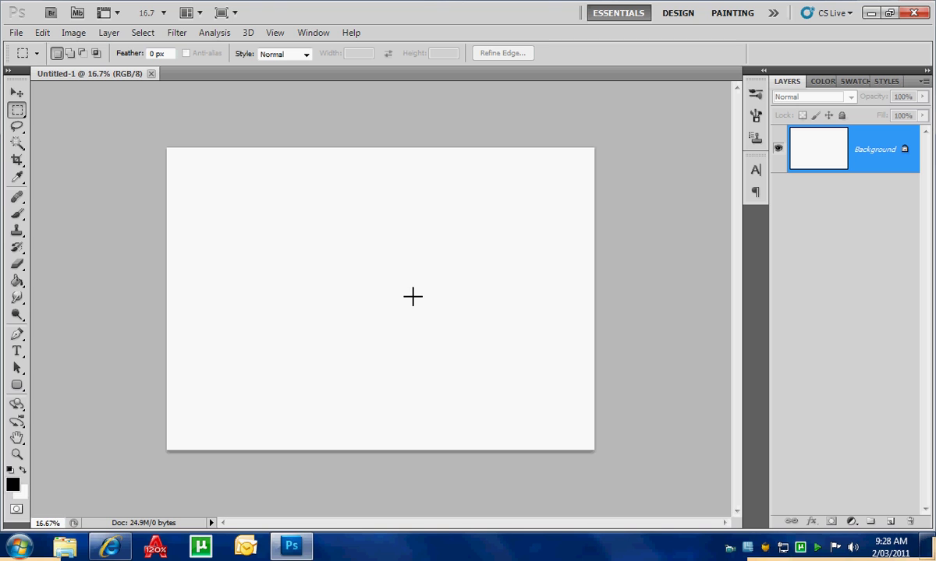
pyautogui.hotkey('ctrl', '-')
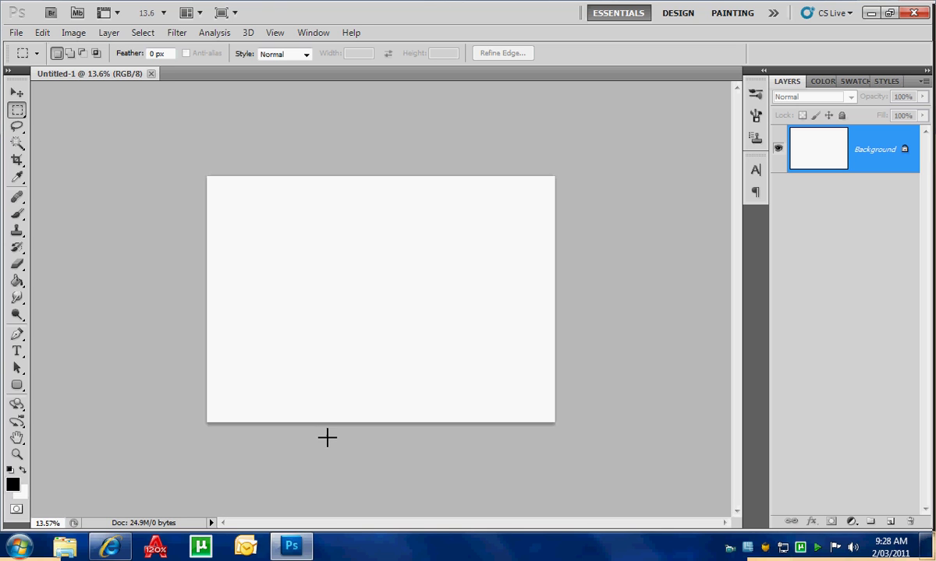
pyautogui.hotkey('ctrl', '+')
pyautogui.hotkey('ctrl', '+')
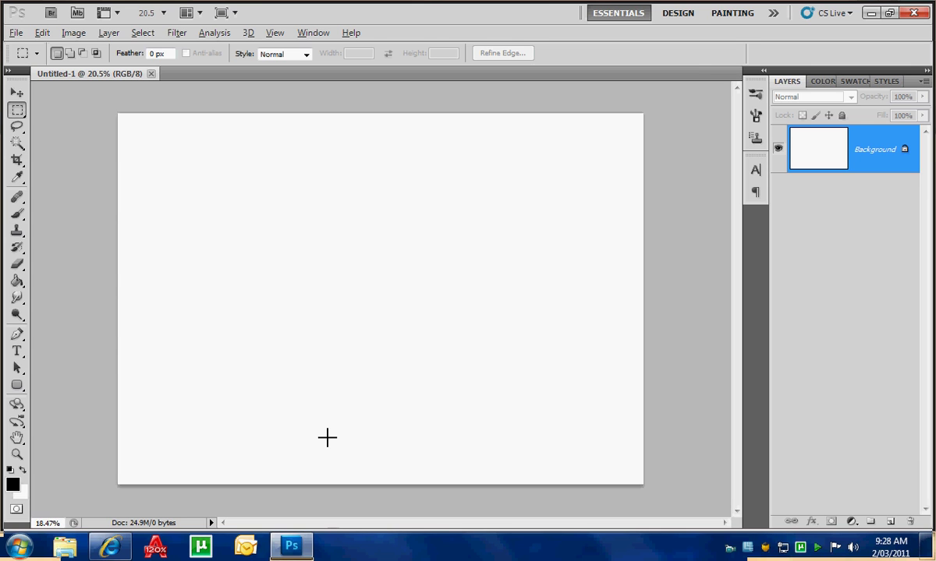
pyautogui.hotkey('ctrl', '-')
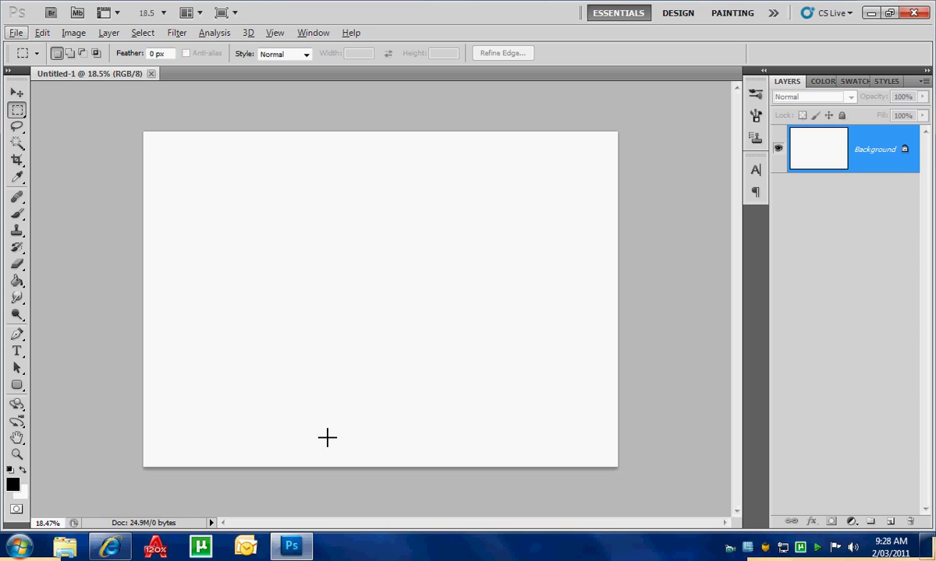
pyautogui.hotkey('ctrl', '+')
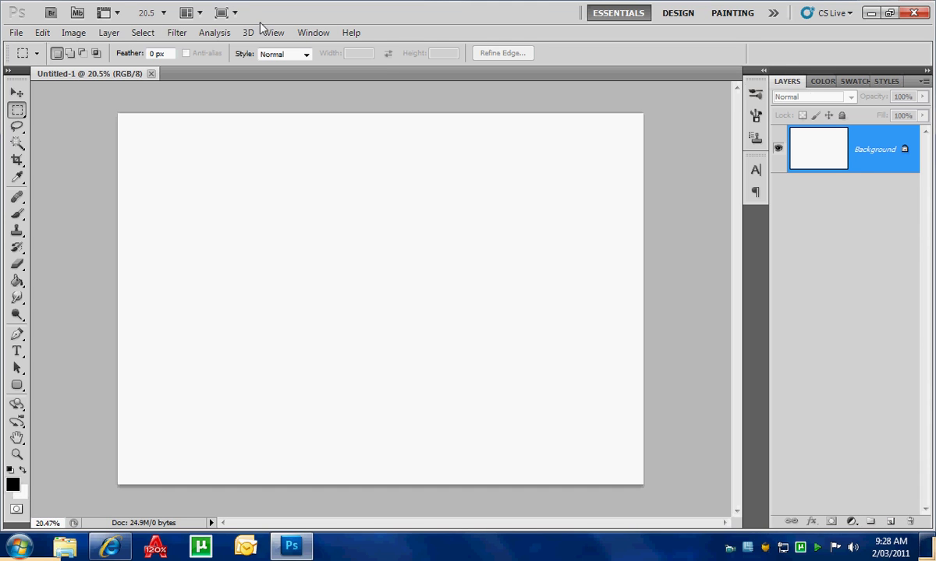
# Add four new empty layers, Layer 1 to Layer 4, above the Background and deselect them.
pyautogui.click(315, 33)
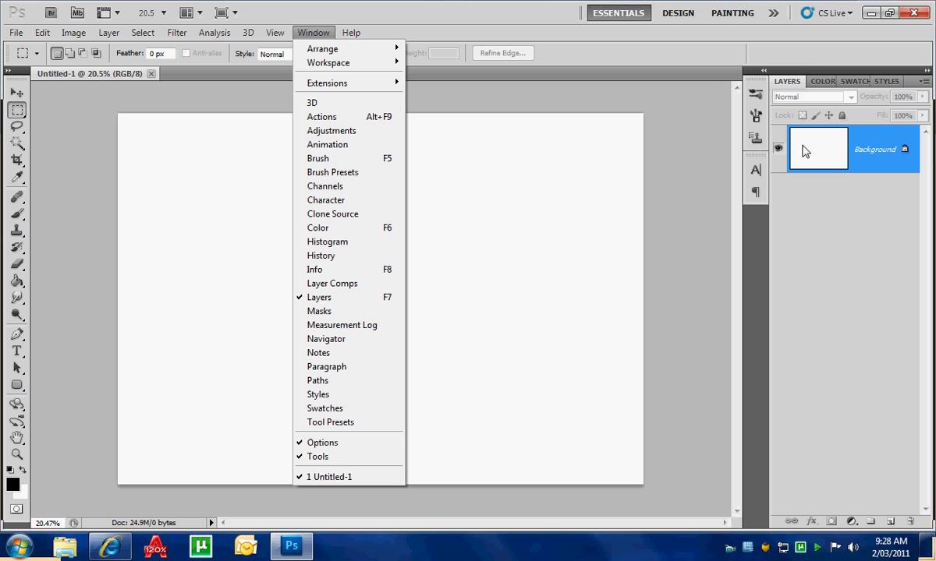
pyautogui.click(808, 225)
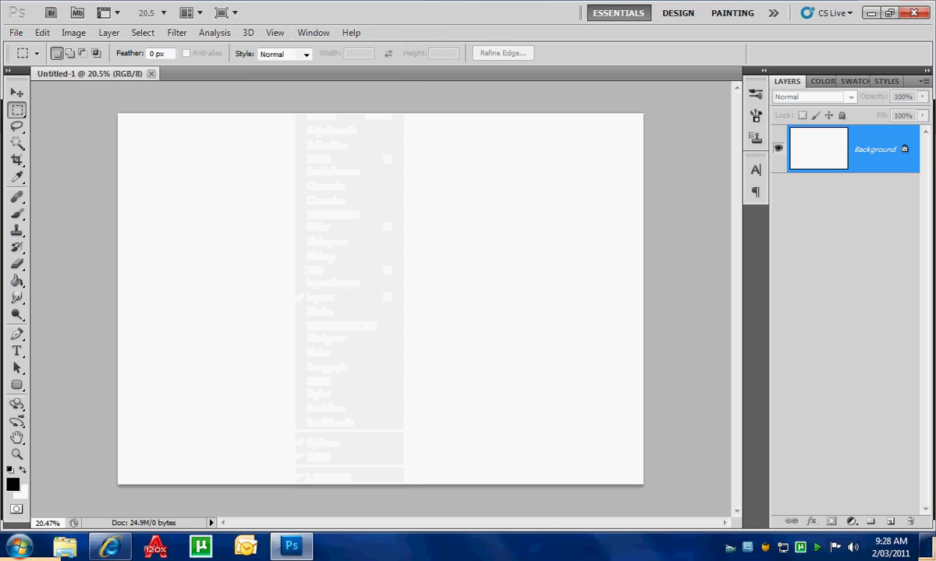
pyautogui.click(891, 522)
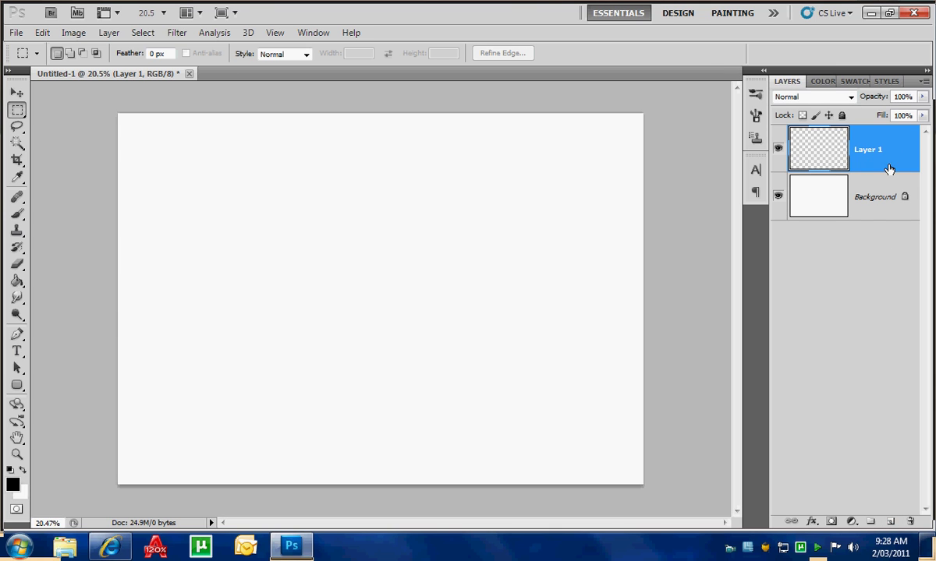
pyautogui.click(891, 522)
pyautogui.click(891, 523)
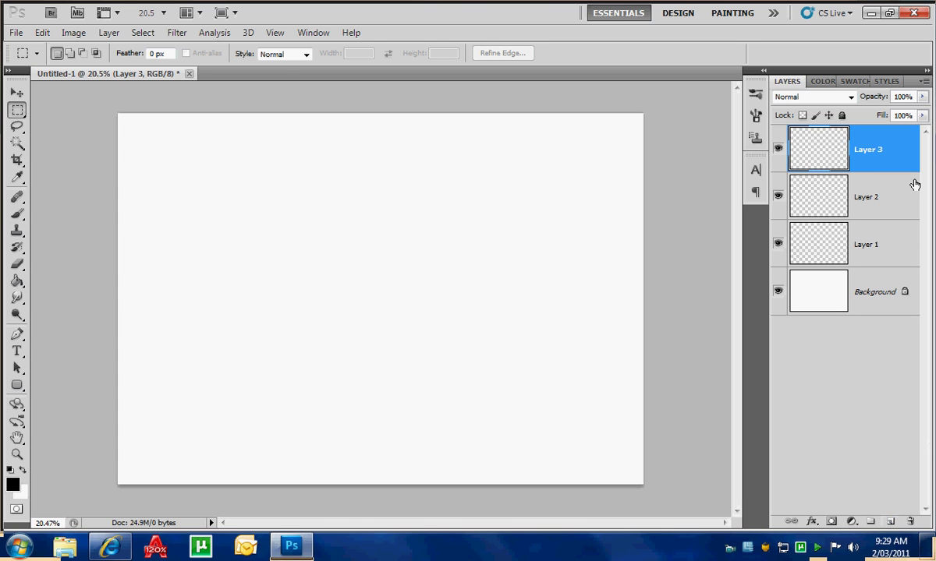
pyautogui.click(890, 523)
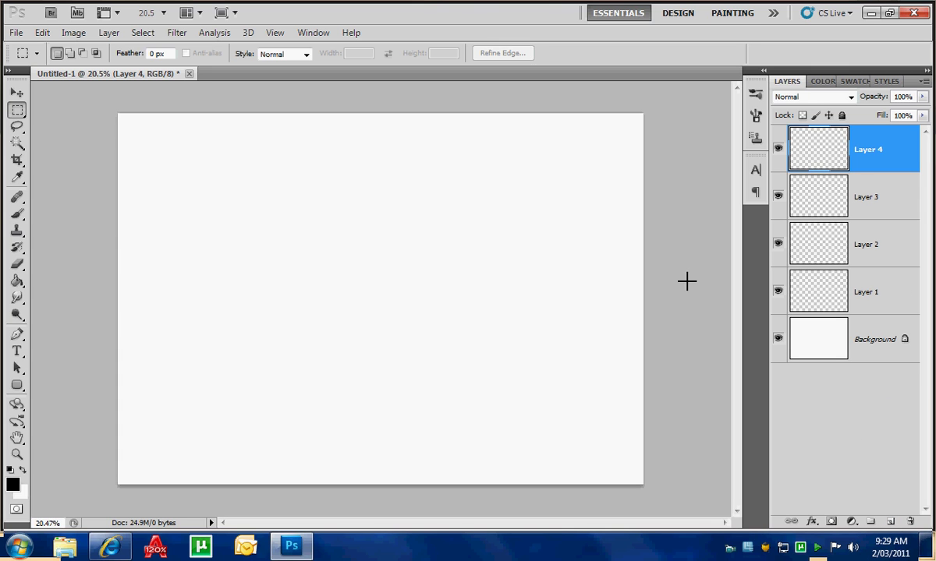
pyautogui.click(831, 429)
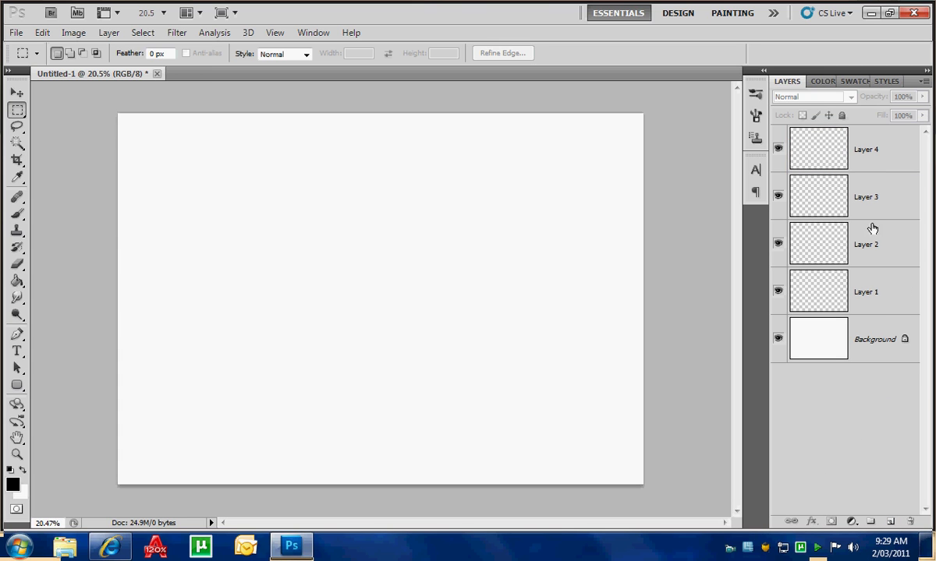
# Rename Layer 1 to 'line work' and give it a Red colour label.
pyautogui.rightClick(821, 303)
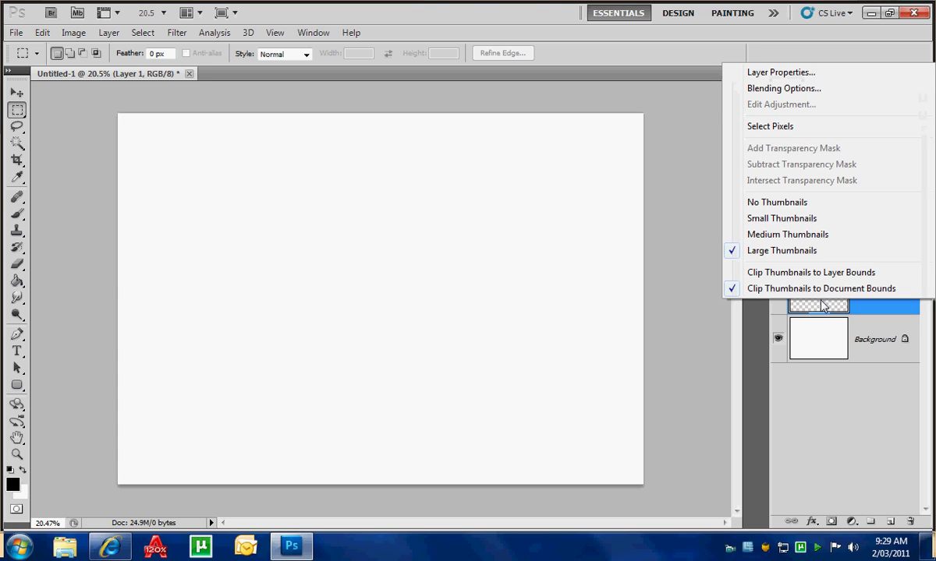
pyautogui.click(768, 72)
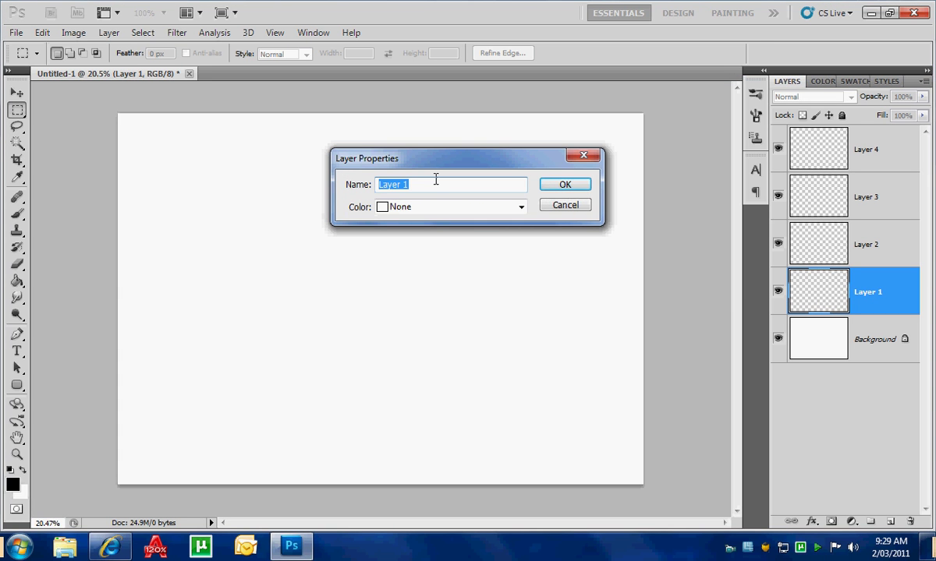
pyautogui.press('BackSpace')
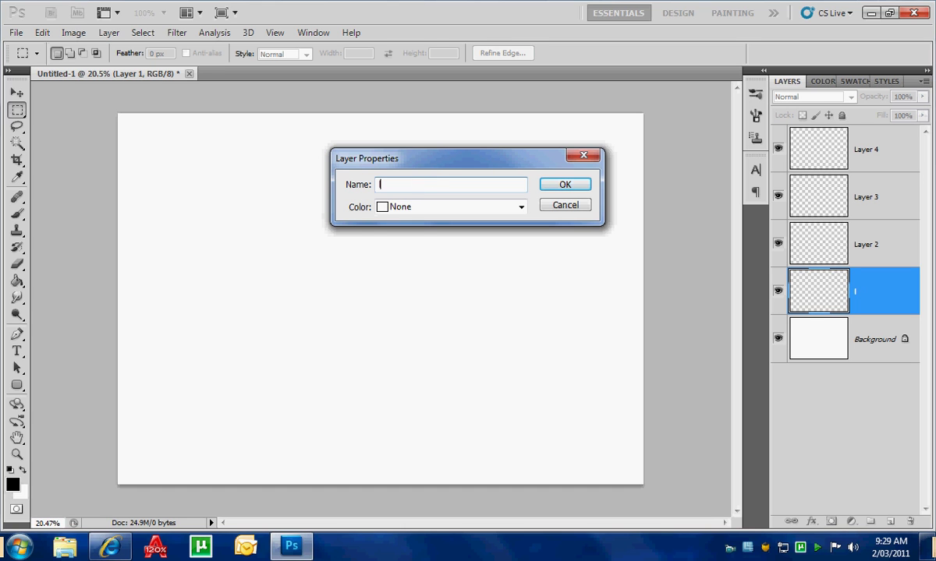
pyautogui.write('line work')
pyautogui.click(516, 206)
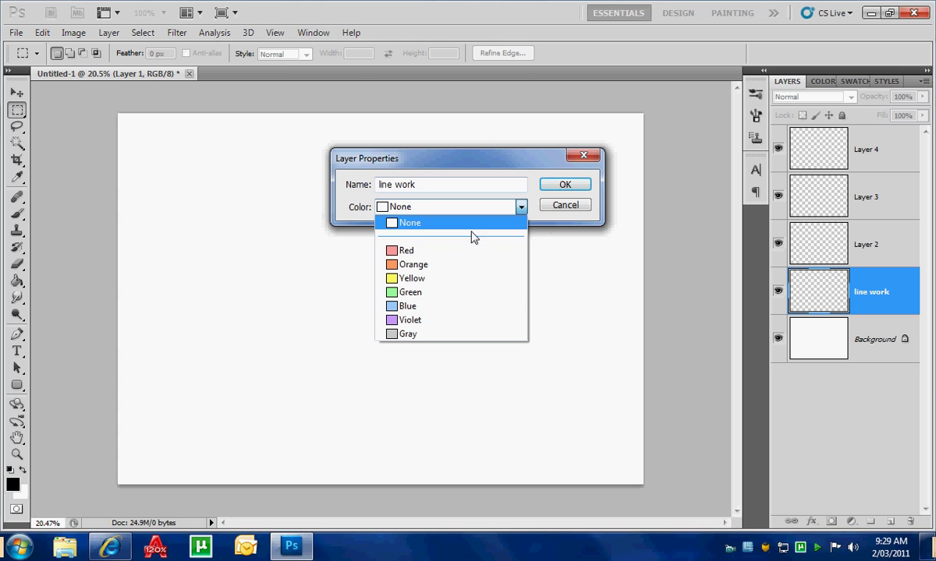
pyautogui.click(433, 251)
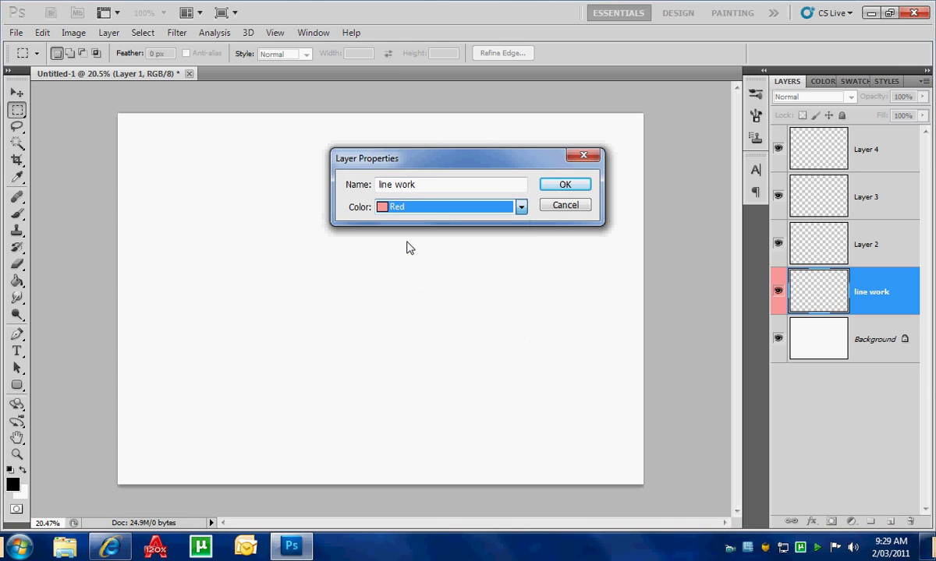
pyautogui.click(584, 190)
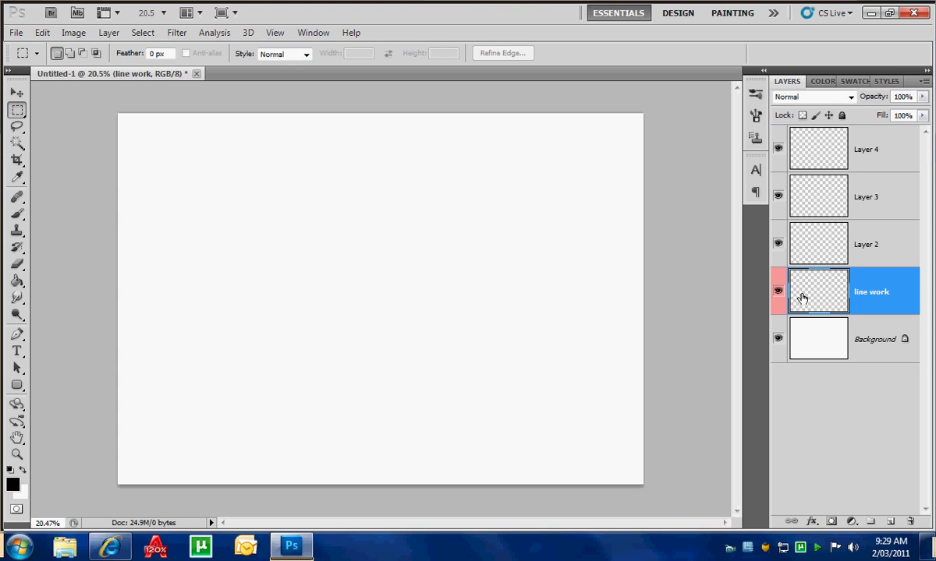
# Rename Layer 2 to 'base colours' with a Yellow colour label.
pyautogui.rightClick(886, 246)
pyautogui.click(712, 187)
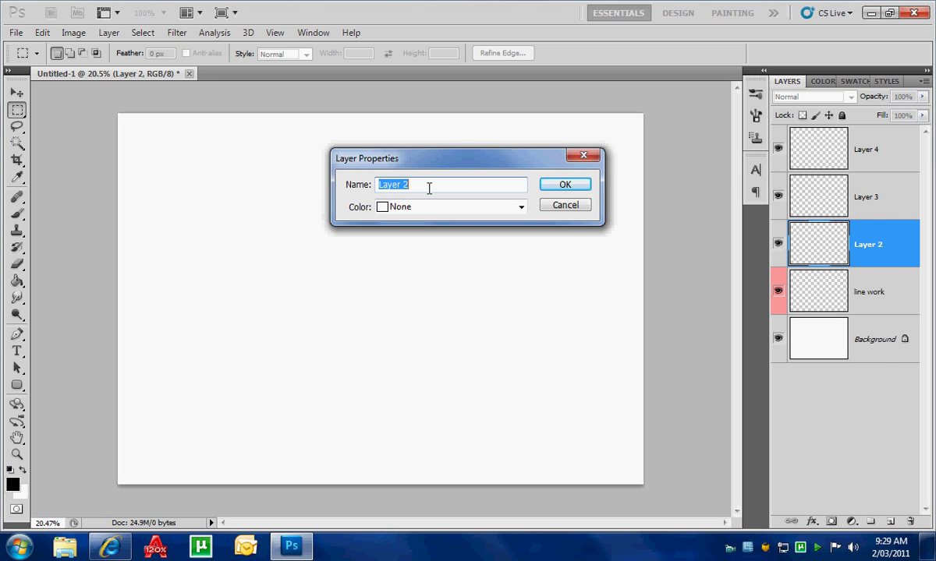
pyautogui.write('s')
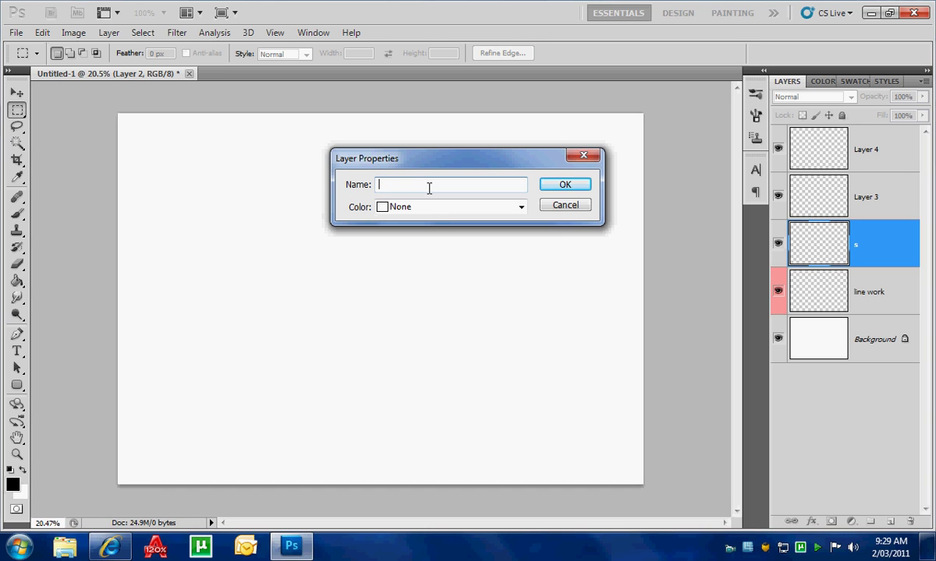
pyautogui.write('base colours')
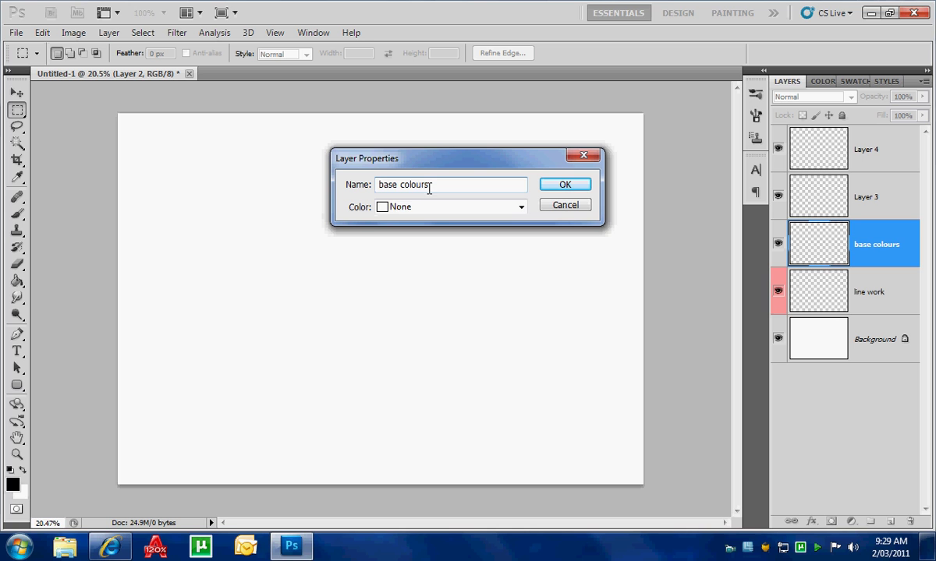
pyautogui.click(425, 206)
pyautogui.click(406, 269)
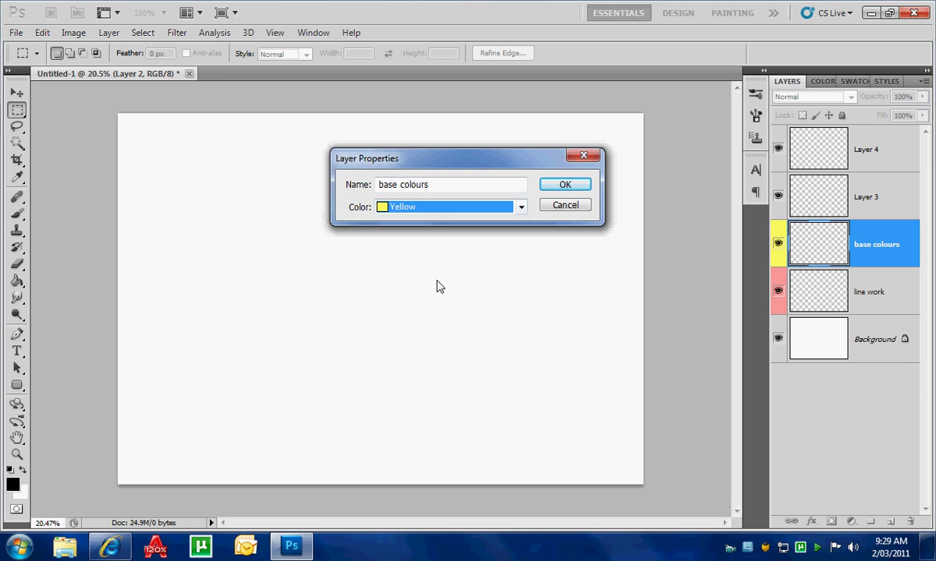
pyautogui.press('Return')
# Rename Layer 3 to 'shading' with a Green colour label.
pyautogui.click(851, 195)
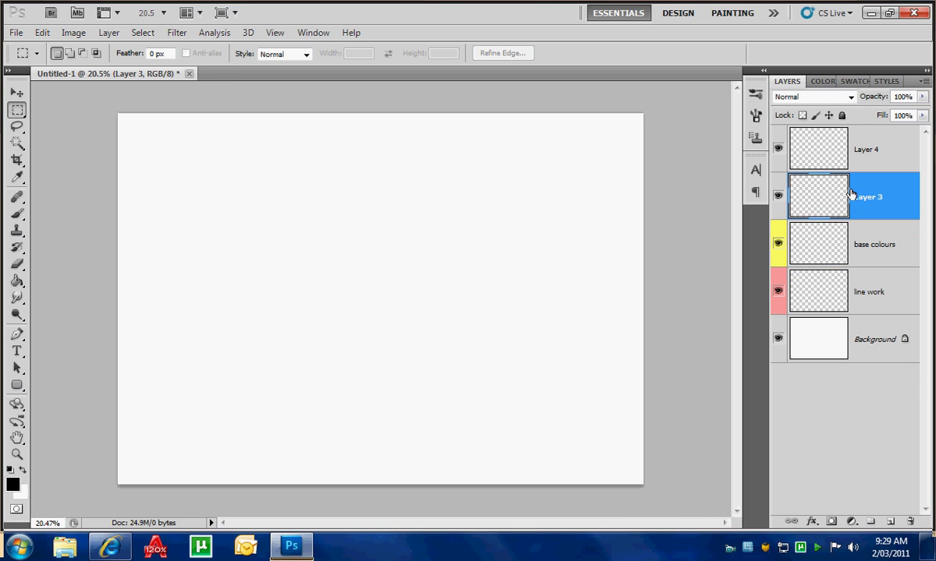
pyautogui.rightClick(851, 195)
pyautogui.click(772, 186)
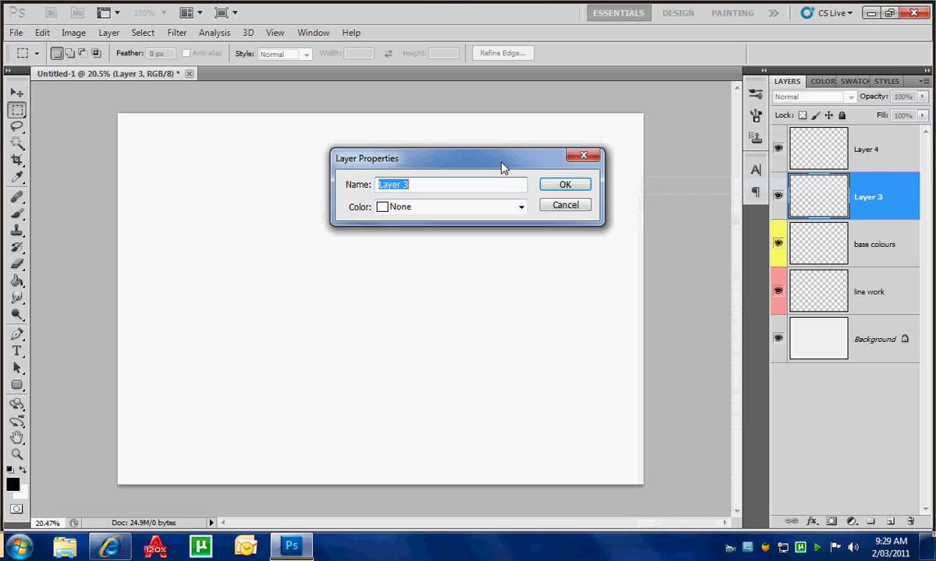
pyautogui.write('sh')
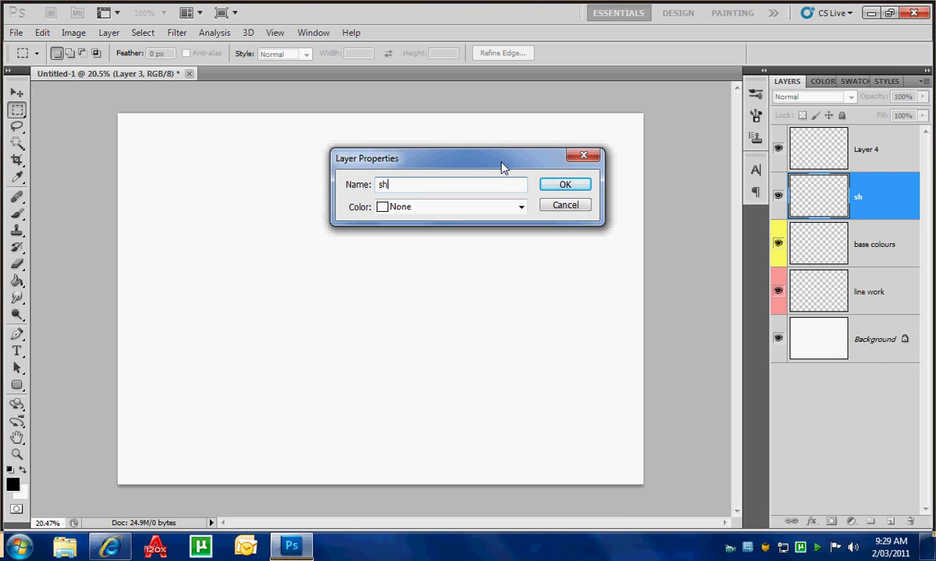
pyautogui.write('ading')
pyautogui.click(518, 208)
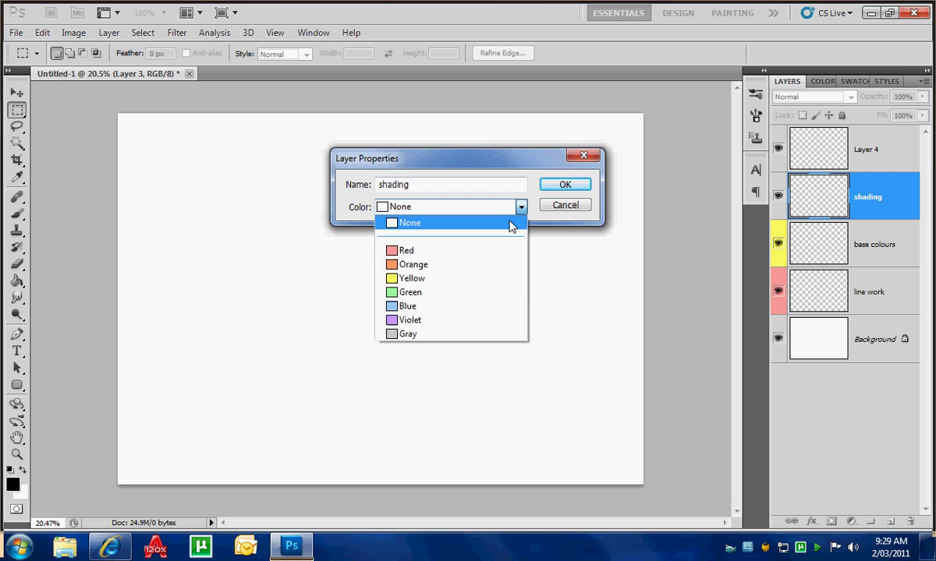
pyautogui.click(461, 293)
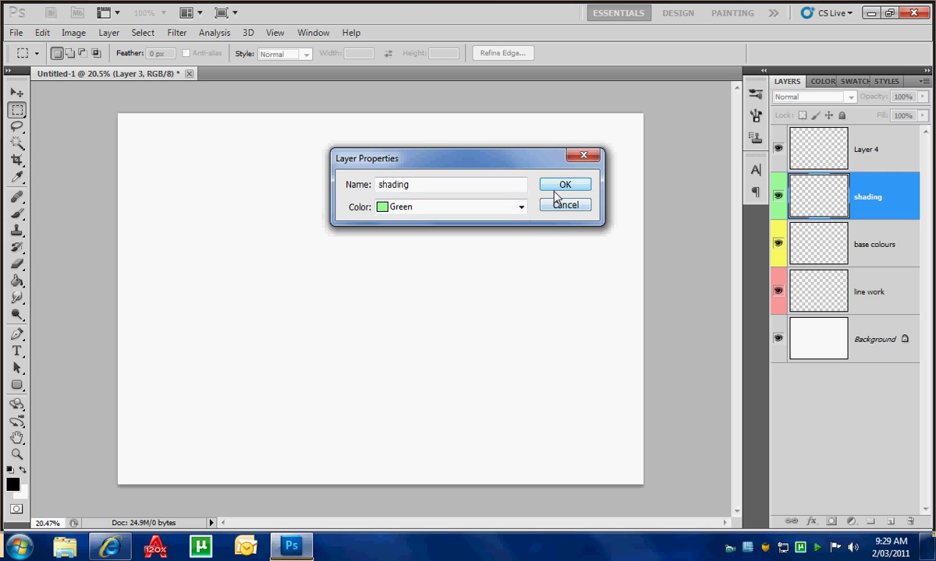
pyautogui.click(555, 190)
# Rename Layer 4 to 'highlights' with a Violet colour label.
pyautogui.rightClick(798, 160)
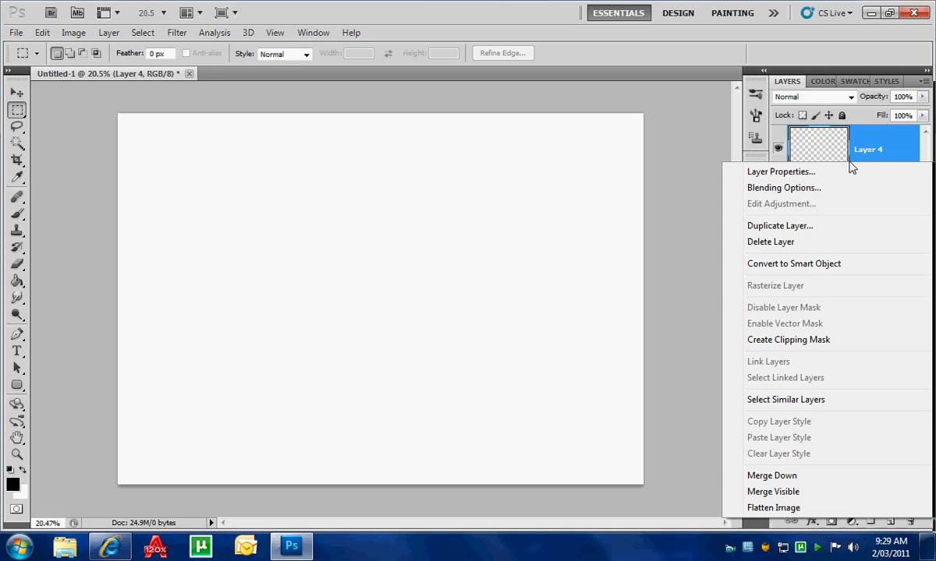
pyautogui.click(784, 172)
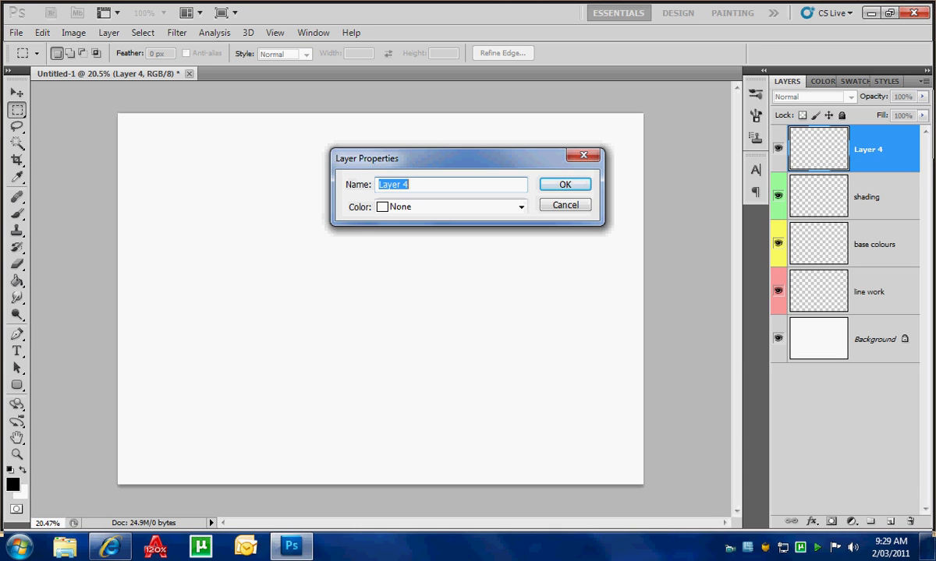
pyautogui.write('highlights')
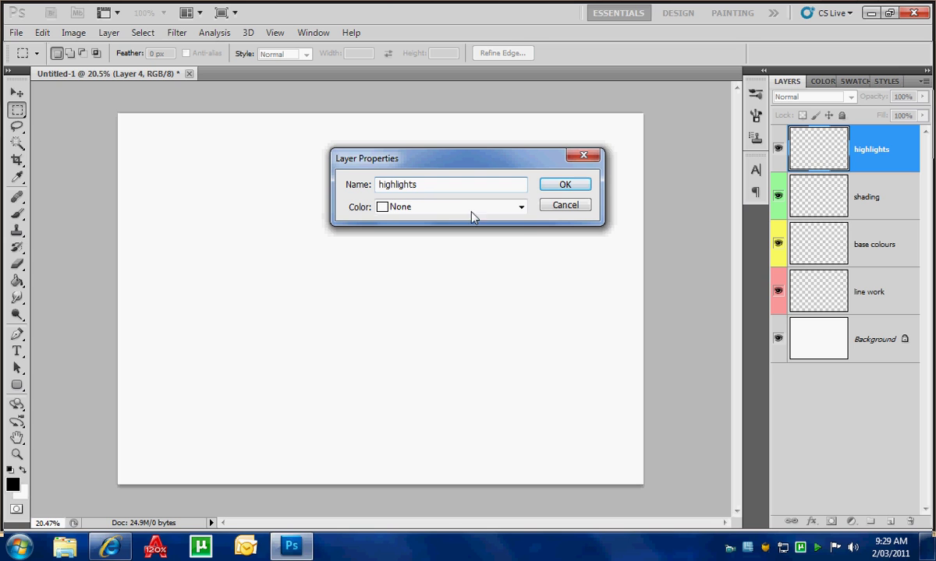
pyautogui.click(441, 207)
pyautogui.click(411, 320)
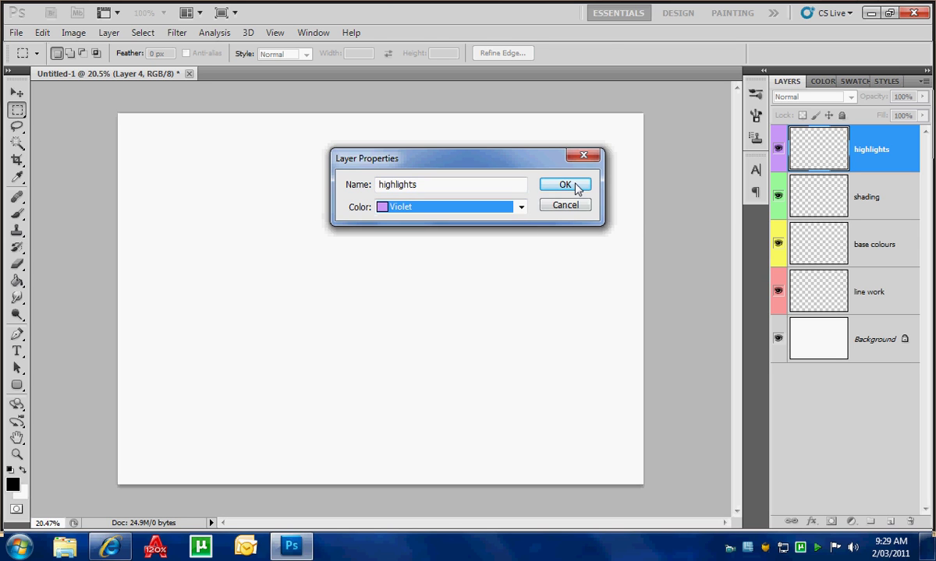
pyautogui.click(565, 185)
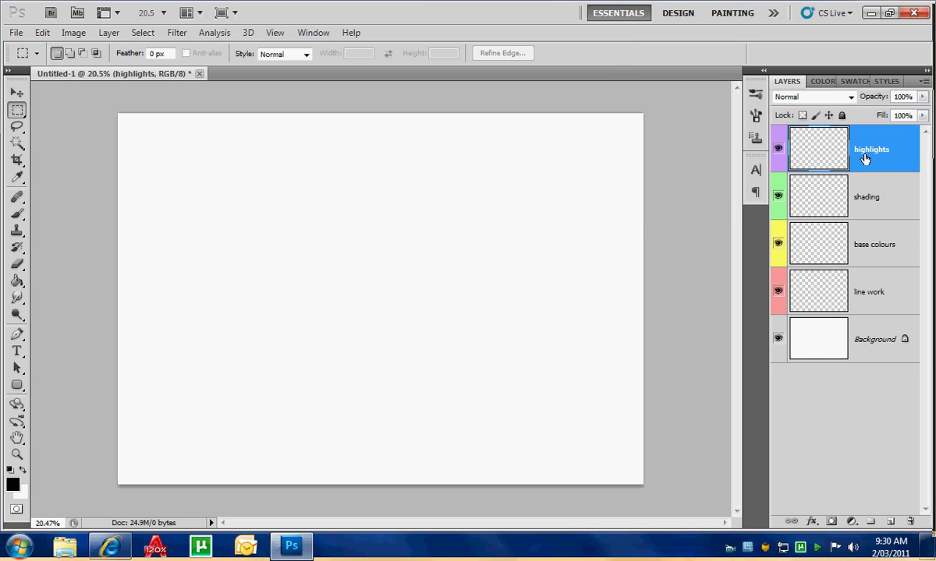
# Activate the line work layer in the Layers panel.
pyautogui.click(872, 273)
pyautogui.click(873, 250)
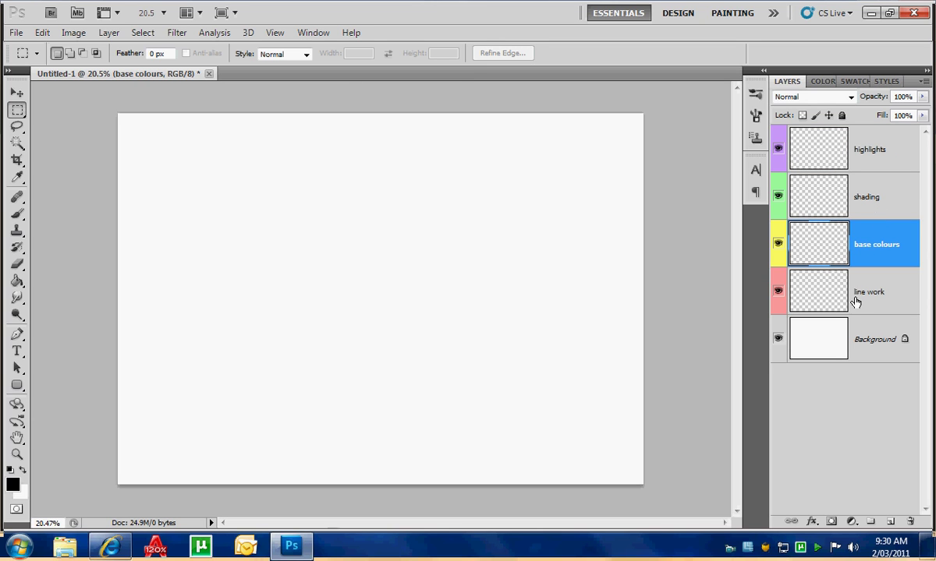
pyautogui.click(793, 297)
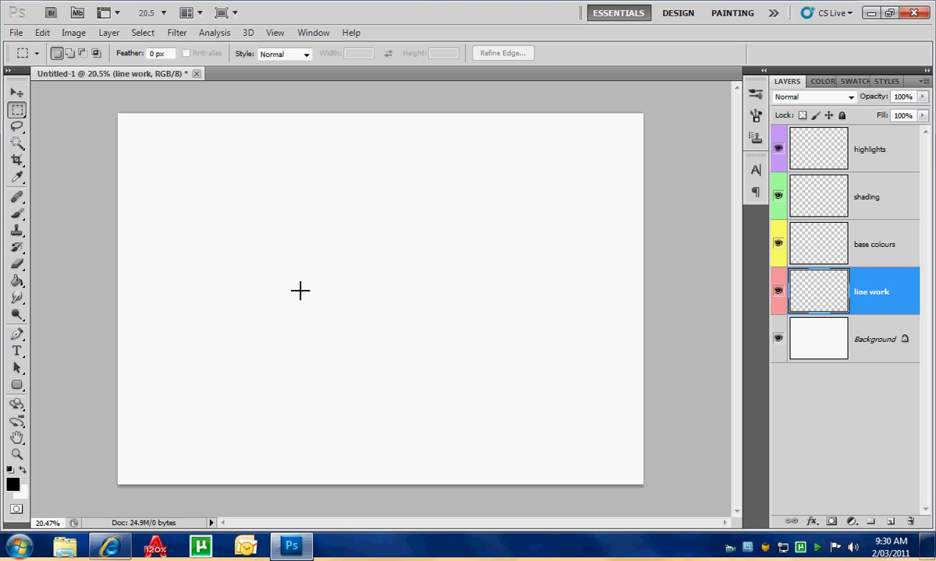
# Clear the accidental selection and set up the Brush tool at 15 px size.
pyautogui.moveTo(281, 244); pyautogui.dragTo(297, 286)
pyautogui.click(36, 215)
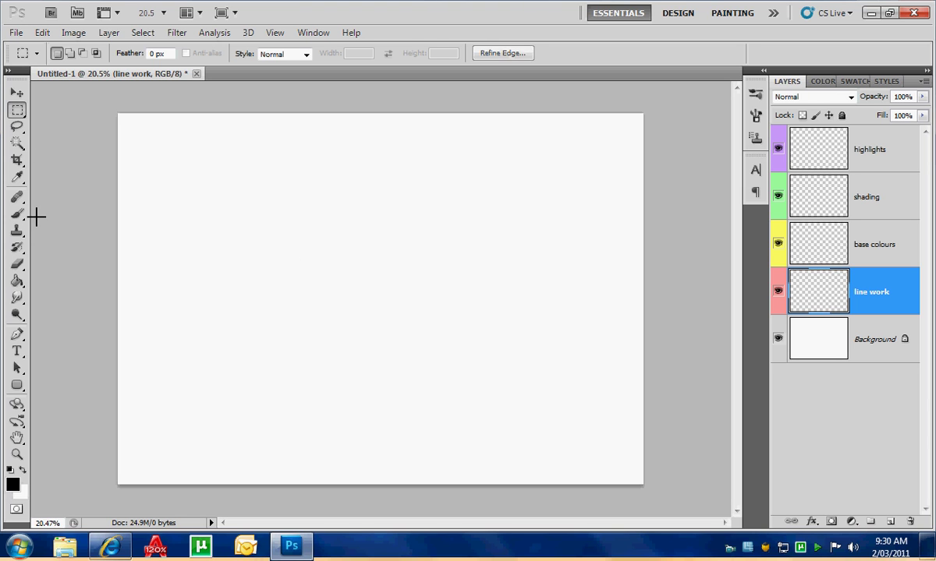
pyautogui.click(17, 211)
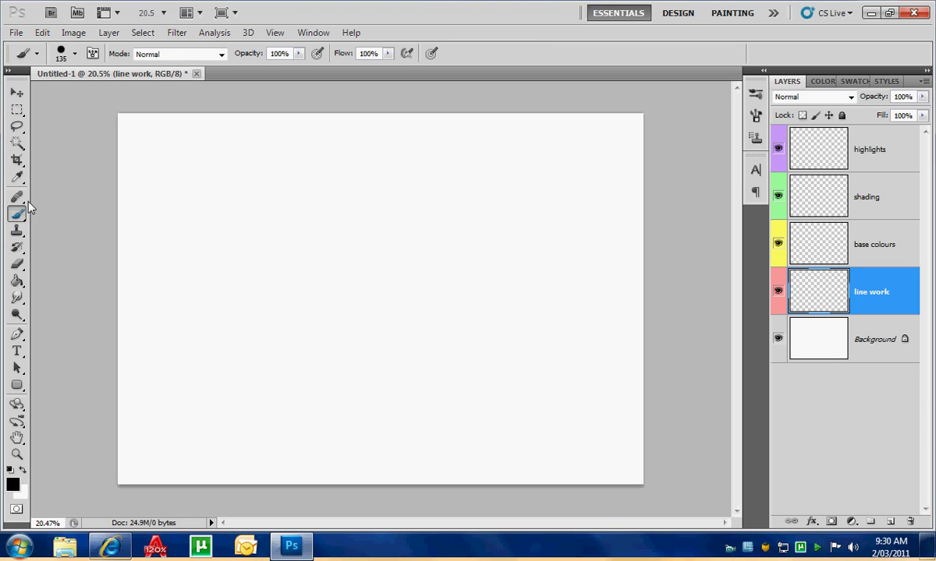
pyautogui.rightClick(166, 122)
pyautogui.write('15')
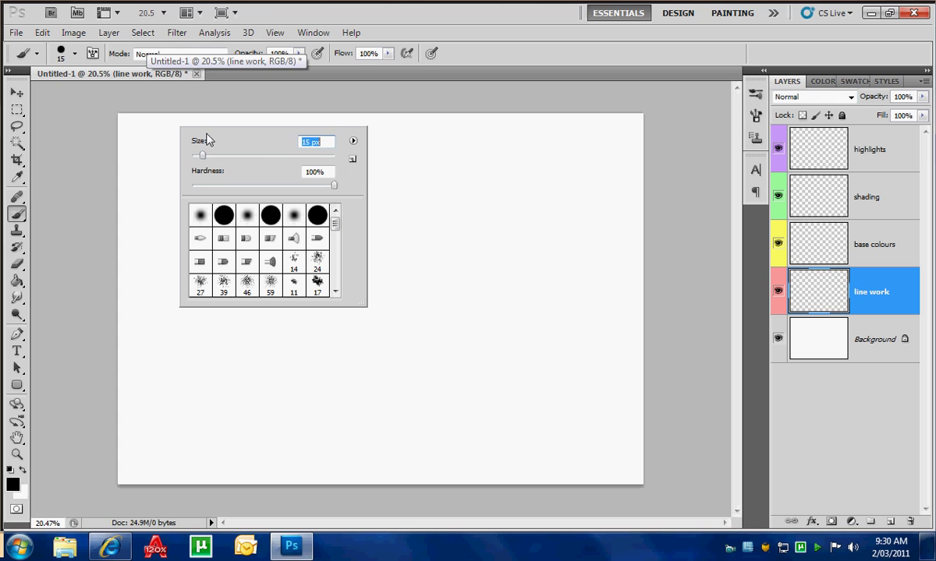
pyautogui.click(754, 94)
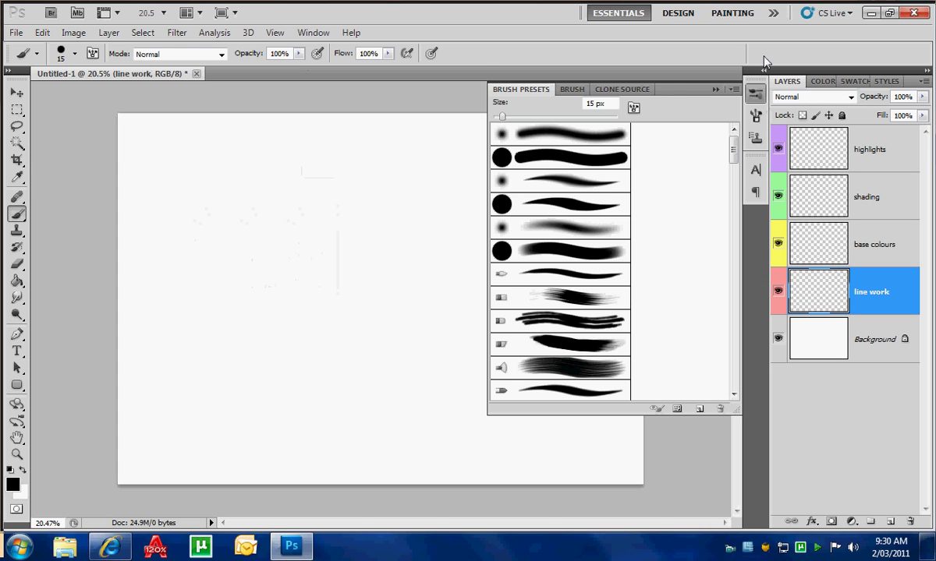
pyautogui.click(581, 92)
pyautogui.click(714, 87)
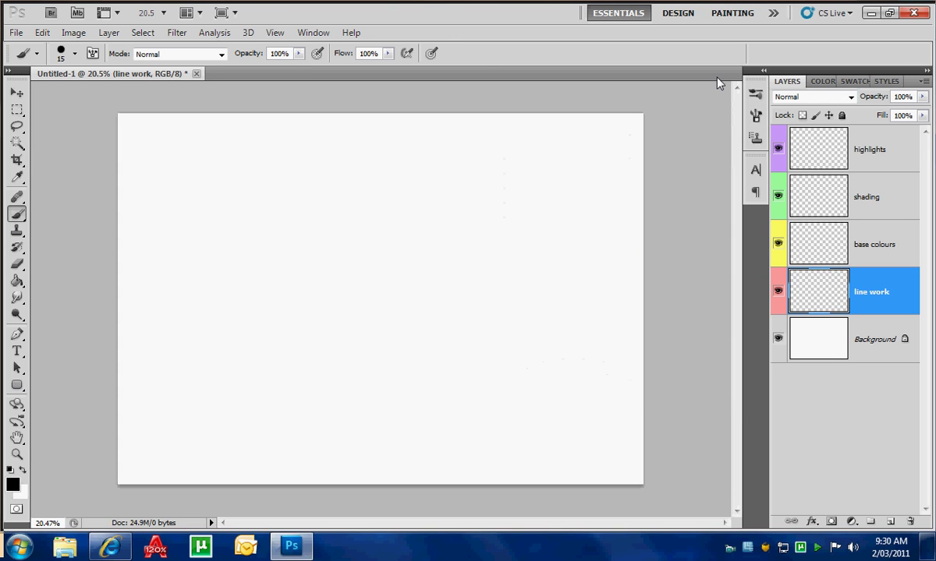
# Sketch the creature's head, snout, spiky fin, gill and tail curves, and fill in its eye.
pyautogui.moveTo(309, 282)
pyautogui.mouseDown()
pyautogui.moveTo(299, 242)
pyautogui.moveTo(310, 240)
pyautogui.moveTo(306, 256)
pyautogui.moveTo(330, 282)
pyautogui.moveTo(304, 290)
pyautogui.mouseUp()
pyautogui.moveTo(279, 224)
pyautogui.mouseDown()
pyautogui.moveTo(296, 273)
pyautogui.moveTo(308, 220)
pyautogui.mouseUp()
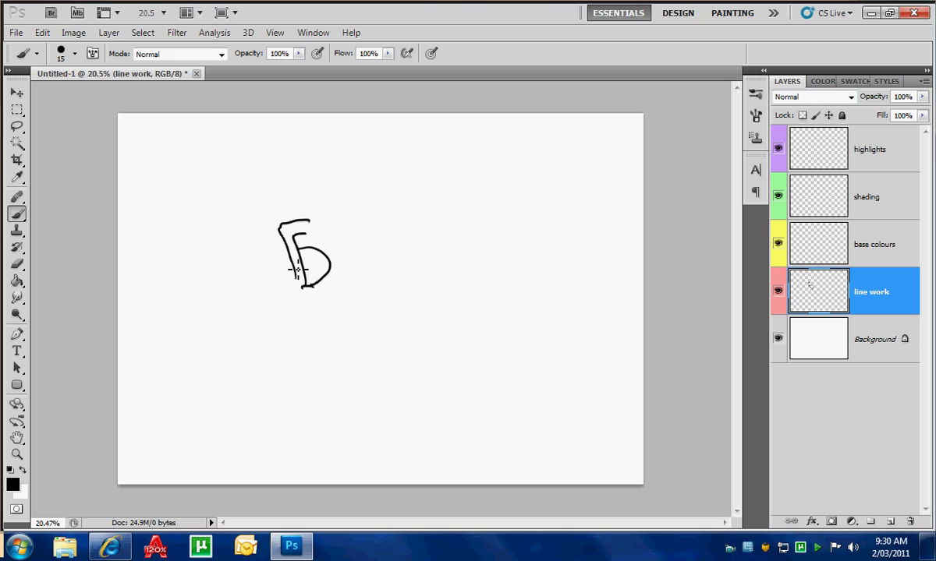
pyautogui.moveTo(290, 262)
pyautogui.mouseDown()
pyautogui.moveTo(273, 287)
pyautogui.moveTo(311, 318)
pyautogui.moveTo(291, 362)
pyautogui.moveTo(353, 356)
pyautogui.moveTo(363, 252)
pyautogui.mouseUp()
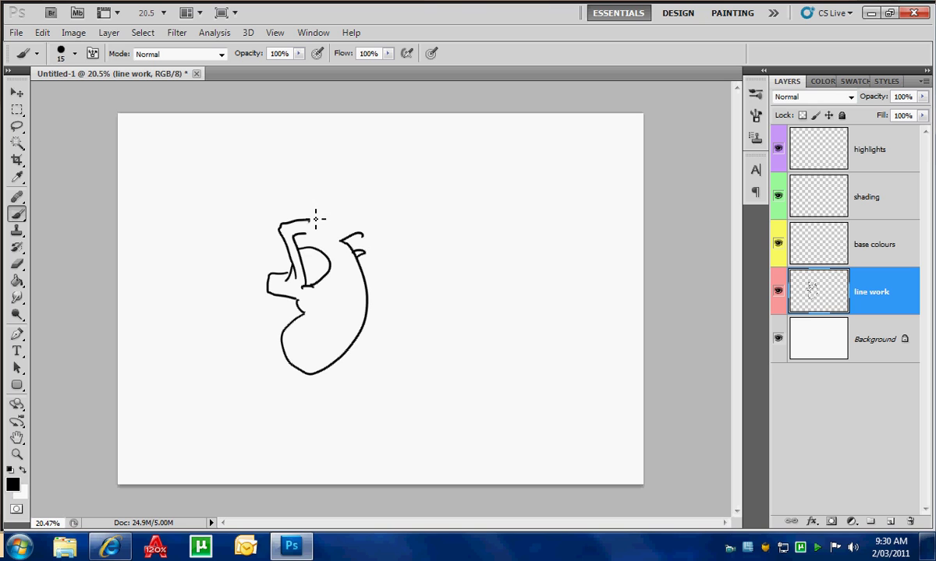
pyautogui.moveTo(320, 209)
pyautogui.mouseDown()
pyautogui.moveTo(310, 192)
pyautogui.moveTo(330, 167)
pyautogui.moveTo(334, 184)
pyautogui.moveTo(405, 186)
pyautogui.moveTo(404, 226)
pyautogui.mouseUp()
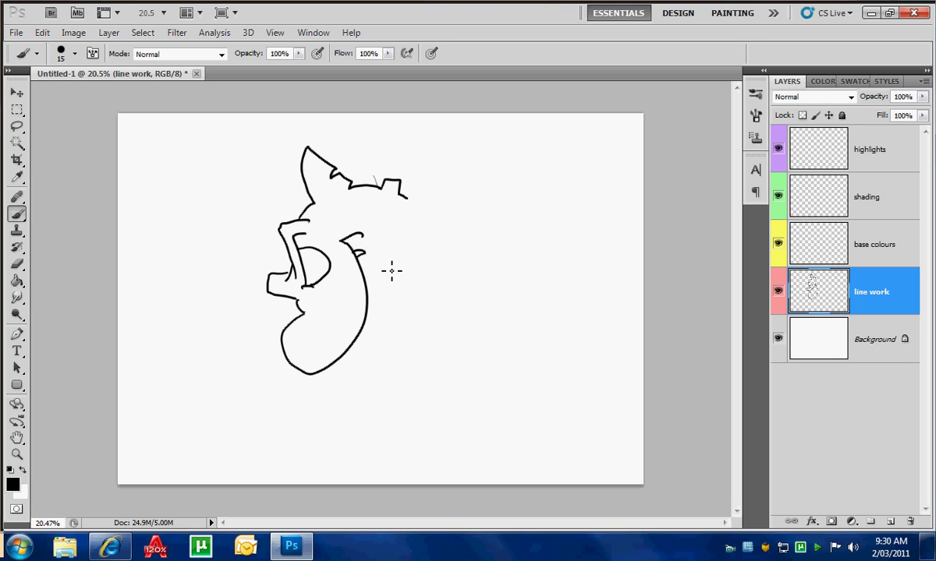
pyautogui.moveTo(353, 251)
pyautogui.mouseDown()
pyautogui.moveTo(386, 269)
pyautogui.moveTo(385, 285)
pyautogui.moveTo(380, 277)
pyautogui.moveTo(446, 277)
pyautogui.moveTo(433, 315)
pyautogui.moveTo(455, 307)
pyautogui.moveTo(417, 328)
pyautogui.moveTo(424, 360)
pyautogui.moveTo(484, 320)
pyautogui.moveTo(413, 209)
pyautogui.mouseUp()
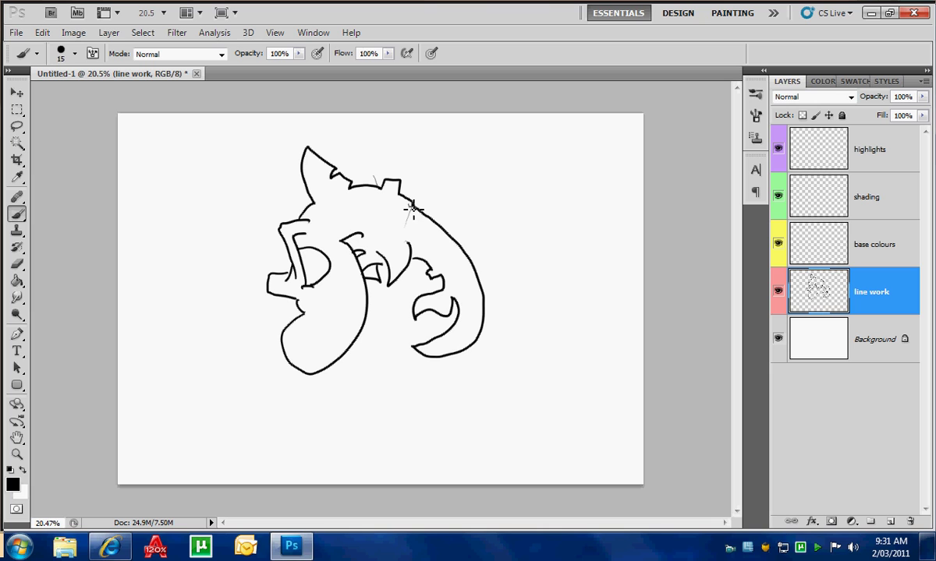
pyautogui.moveTo(317, 275)
pyautogui.mouseDown()
pyautogui.moveTo(306, 270)
pyautogui.moveTo(318, 276)
pyautogui.mouseUp()
# Check the sketch by toggling its visibility, fade line work to 11% opacity, and add Layer 1.
pyautogui.click(778, 290)
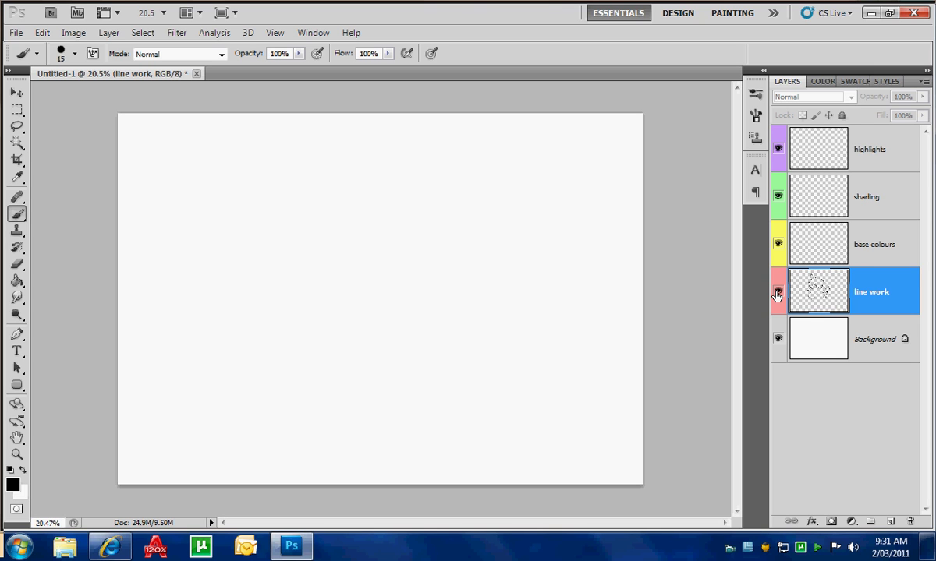
pyautogui.click(778, 292)
pyautogui.click(778, 292)
pyautogui.click(777, 292)
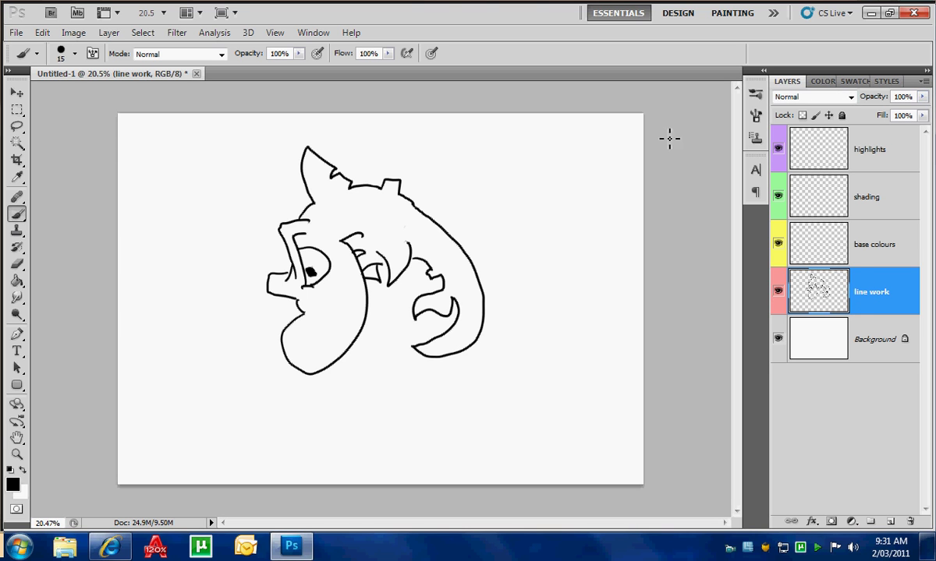
pyautogui.click(921, 98)
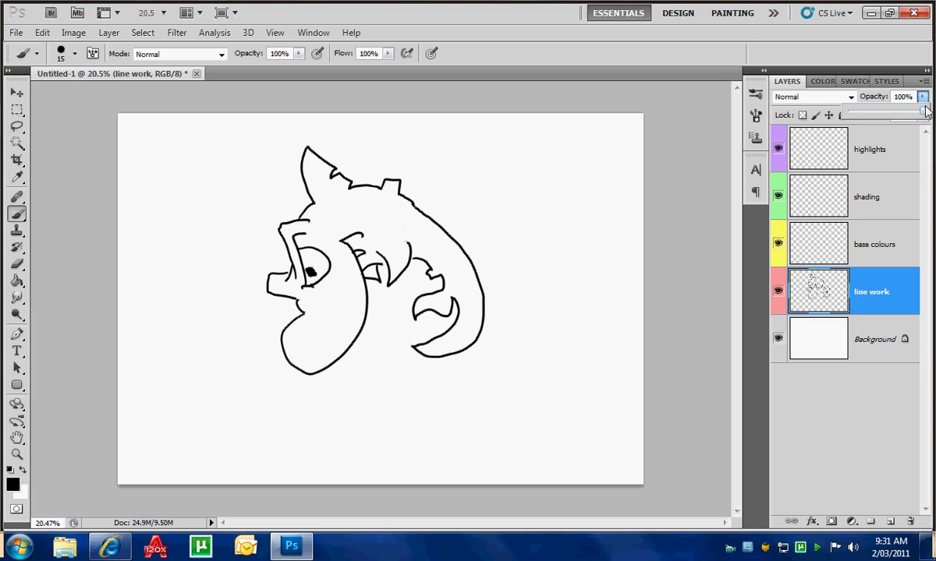
pyautogui.moveTo(923, 113); pyautogui.dragTo(855, 112)
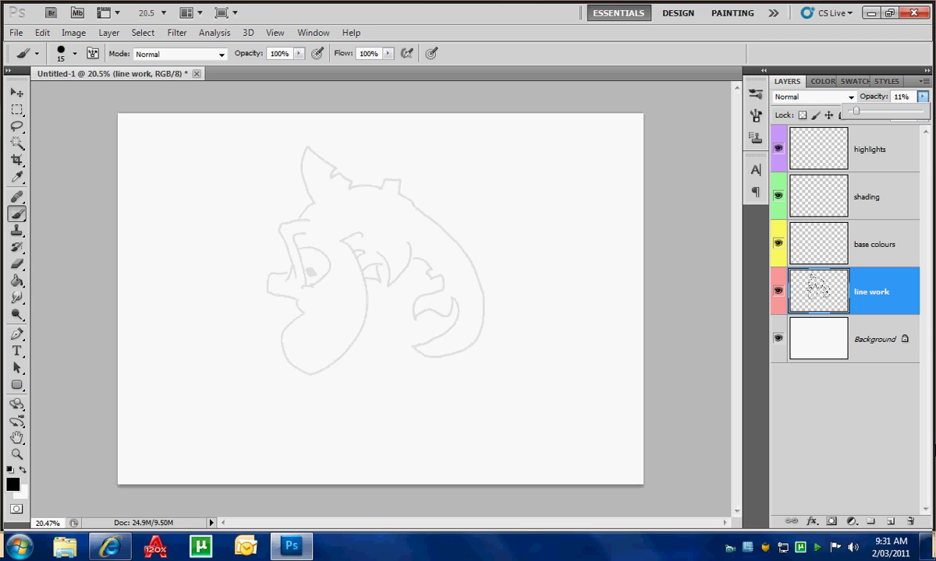
pyautogui.hotkey('ctrl', 'shift', 'alt', 'n')
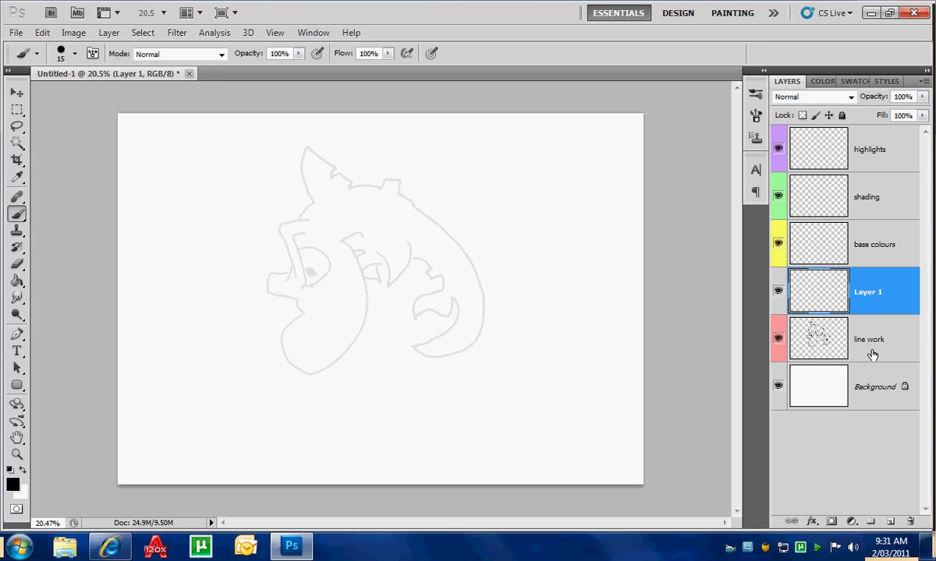
# Raise the line work layer's opacity to 33% to darken the sketch.
pyautogui.click(916, 348)
pyautogui.click(818, 284)
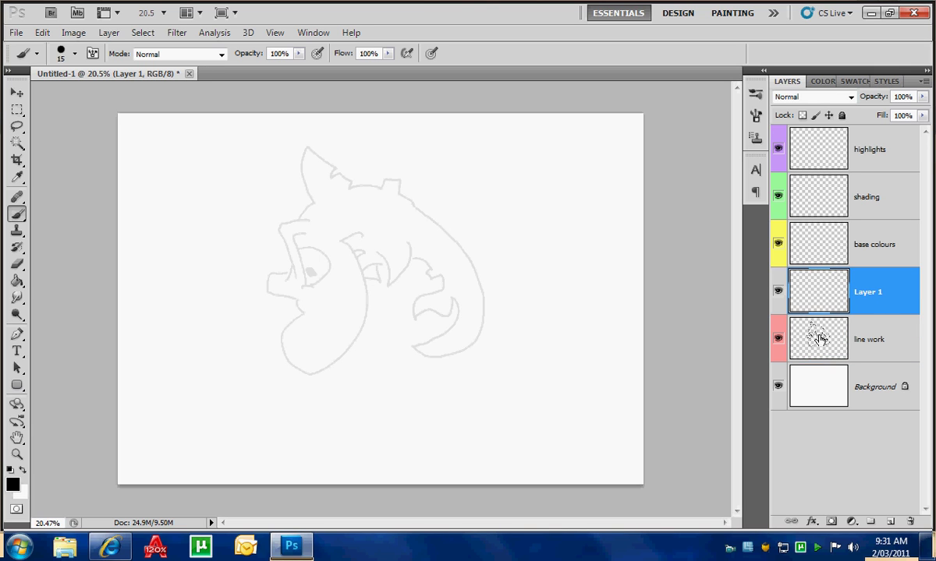
pyautogui.click(873, 353)
pyautogui.click(786, 282)
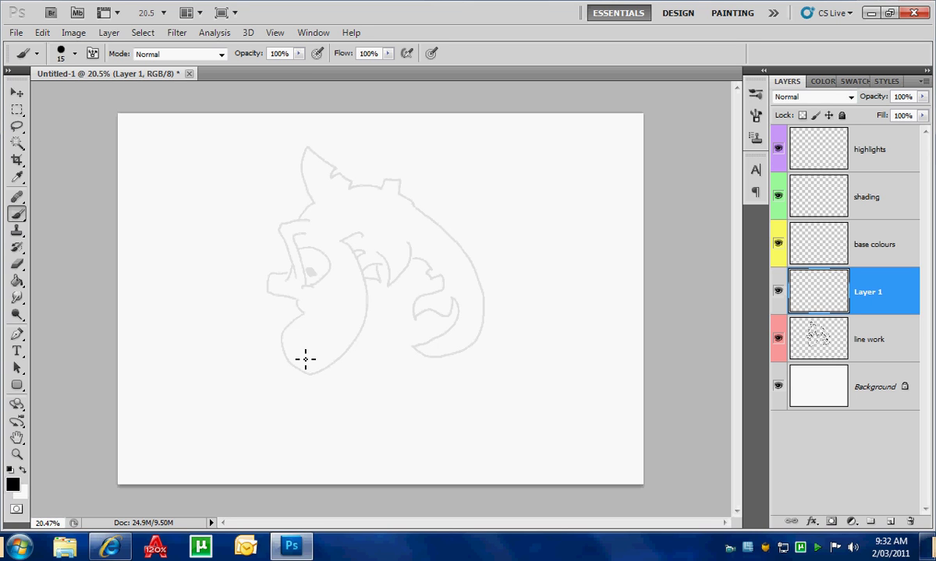
pyautogui.click(922, 97)
pyautogui.click(881, 320)
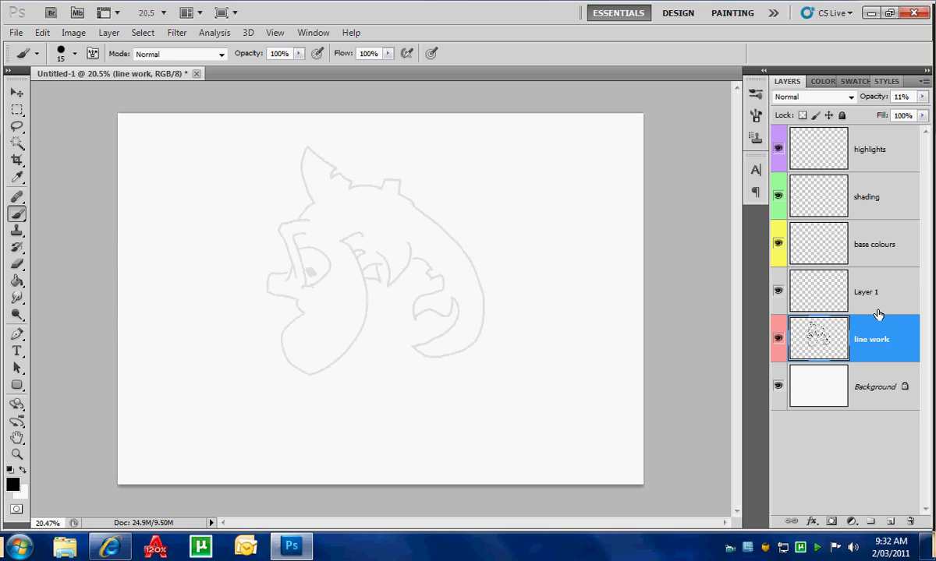
pyautogui.click(921, 97)
pyautogui.moveTo(857, 111)
pyautogui.mouseDown()
pyautogui.moveTo(886, 115)
pyautogui.moveTo(871, 115)
pyautogui.mouseUp()
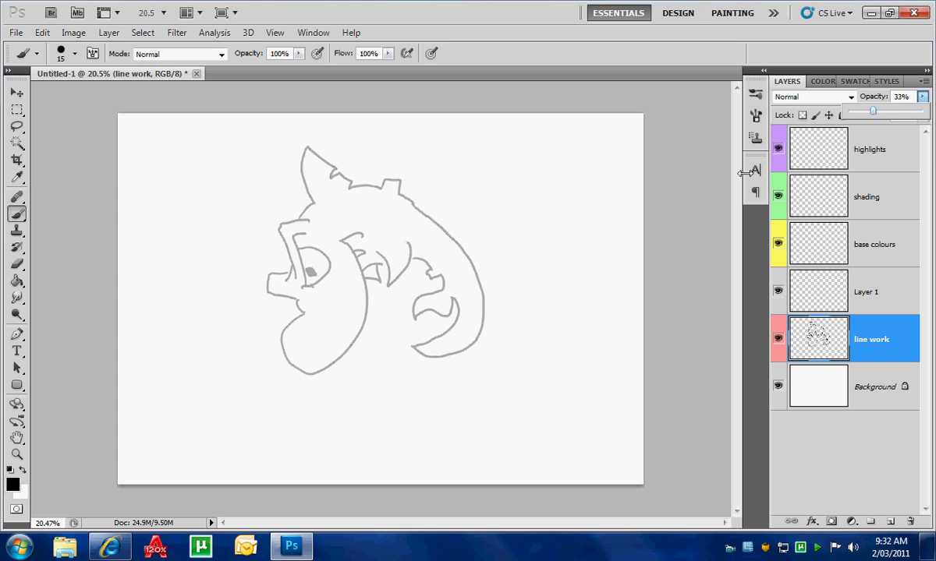
# On Layer 1, trace bold black lines over the snout, eye, head top and cheek.
pyautogui.click(827, 297)
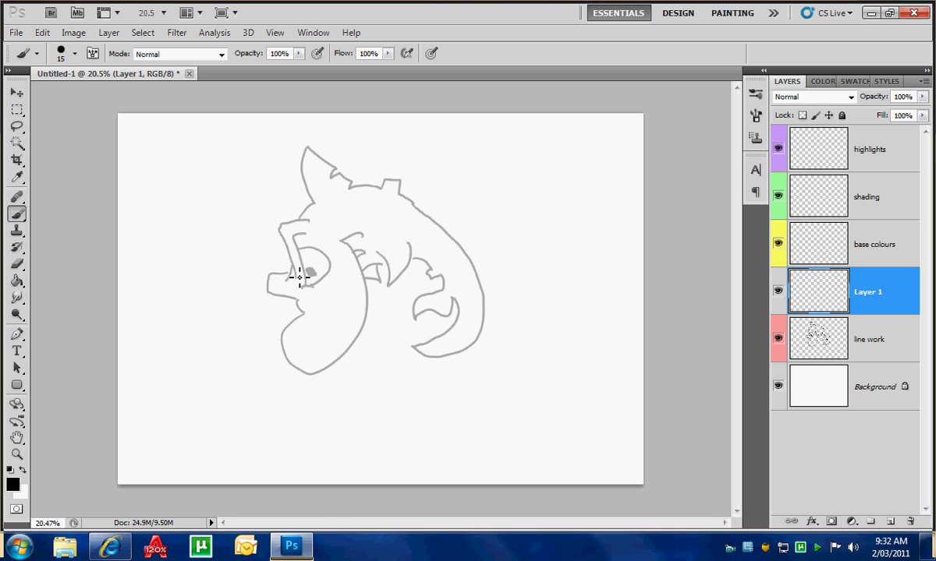
pyautogui.moveTo(296, 277)
pyautogui.mouseDown()
pyautogui.moveTo(274, 240)
pyautogui.moveTo(279, 231)
pyautogui.moveTo(319, 231)
pyautogui.mouseUp()
pyautogui.moveTo(299, 279)
pyautogui.mouseDown()
pyautogui.moveTo(277, 229)
pyautogui.moveTo(308, 227)
pyautogui.moveTo(332, 273)
pyautogui.moveTo(317, 293)
pyautogui.moveTo(294, 273)
pyautogui.moveTo(292, 298)
pyautogui.moveTo(351, 346)
pyautogui.moveTo(361, 234)
pyautogui.mouseUp()
pyautogui.moveTo(299, 218)
pyautogui.mouseDown()
pyautogui.moveTo(364, 141)
pyautogui.moveTo(367, 192)
pyautogui.moveTo(377, 177)
pyautogui.mouseUp()
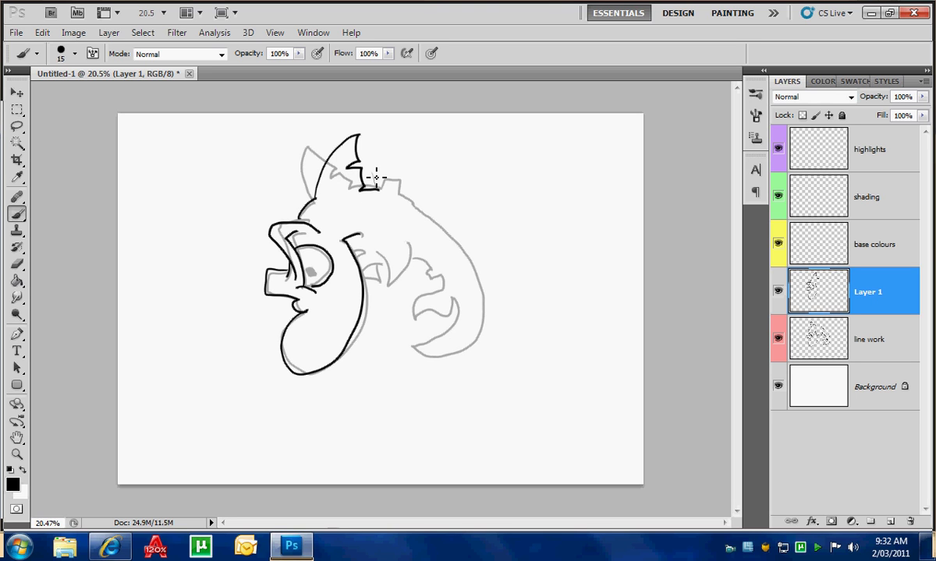
pyautogui.moveTo(344, 243); pyautogui.dragTo(360, 233)
# Toggle the line work sketch on and off to compare it with the black tracing.
pyautogui.click(778, 337)
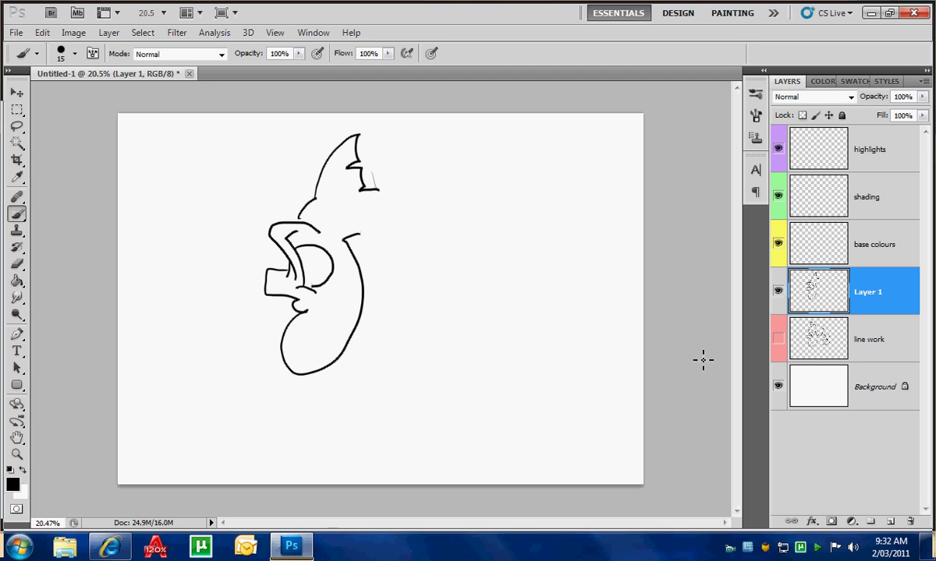
pyautogui.click(777, 339)
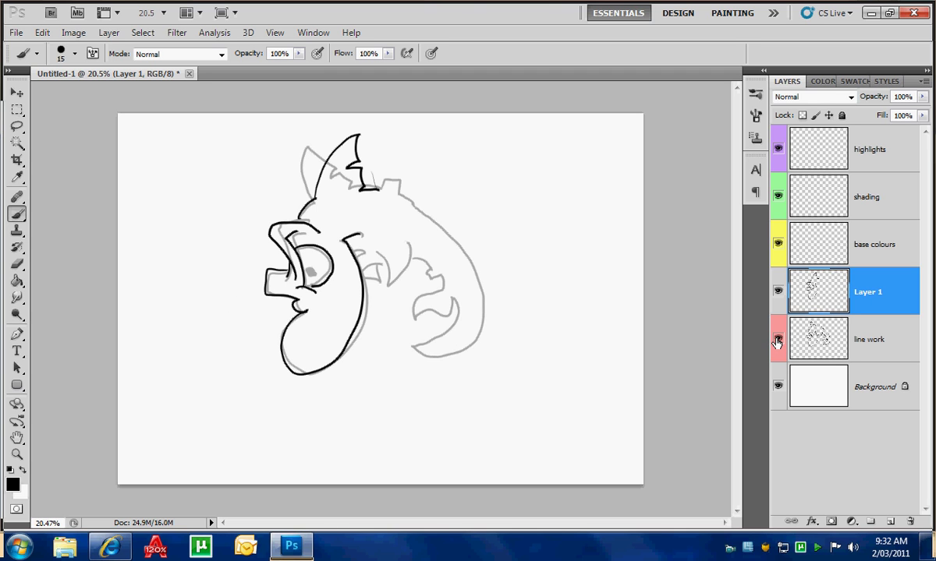
pyautogui.click(777, 340)
pyautogui.click(778, 341)
pyautogui.click(779, 341)
pyautogui.click(778, 341)
# Delete the line work sketch layer and confirm the deletion.
pyautogui.click(802, 318)
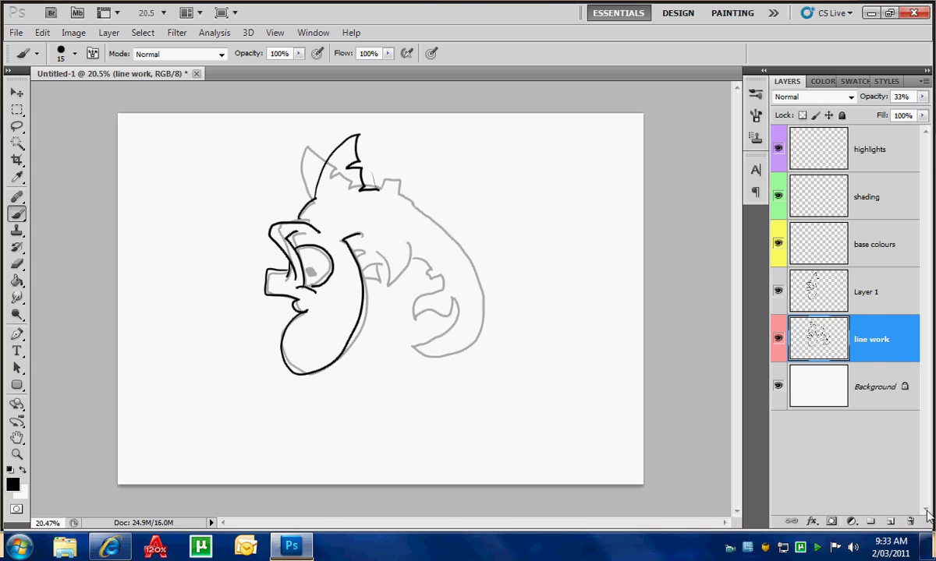
pyautogui.rightClick(874, 339)
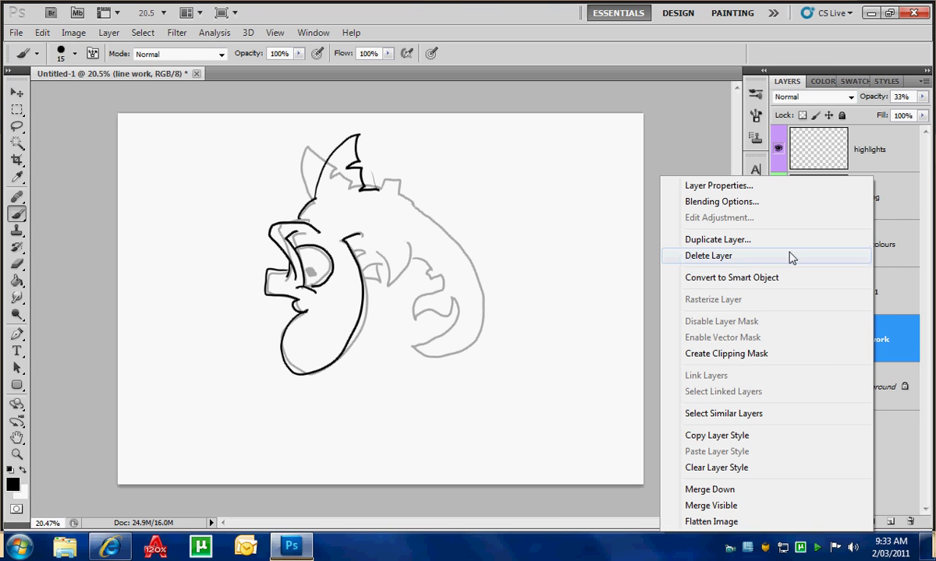
pyautogui.click(791, 258)
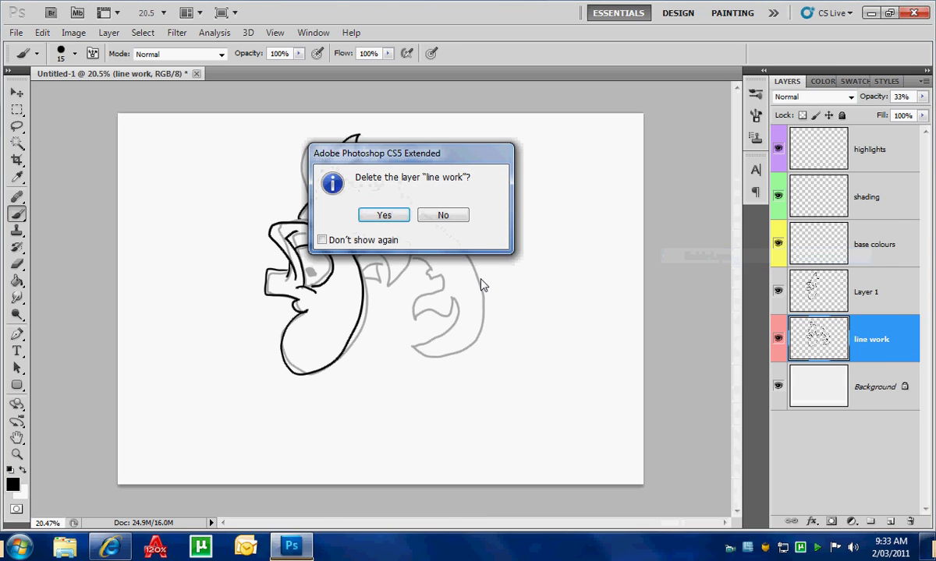
pyautogui.click(390, 213)
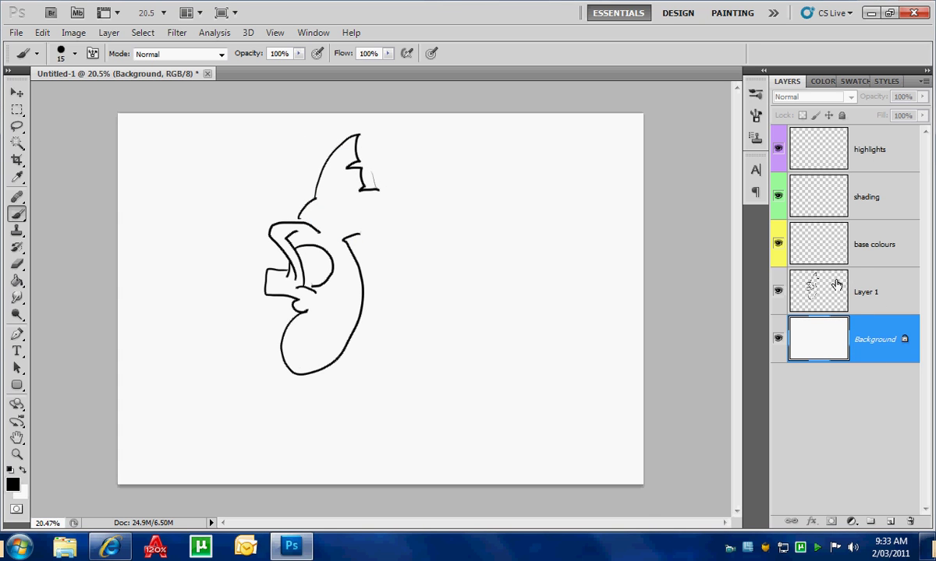
# Change Layer 1's colour label to Red and bring up the foreground colour picker.
pyautogui.rightClick(808, 270)
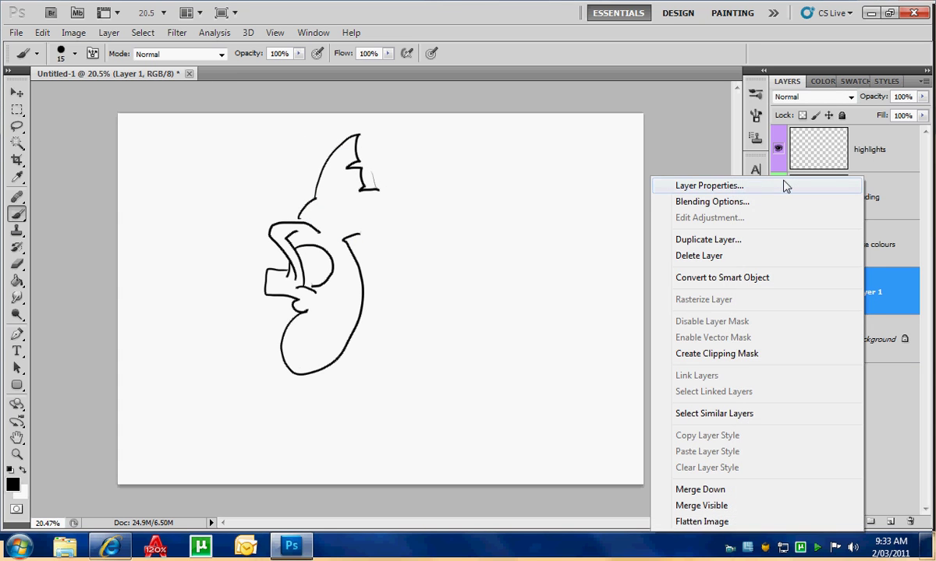
pyautogui.click(785, 185)
pyautogui.click(386, 204)
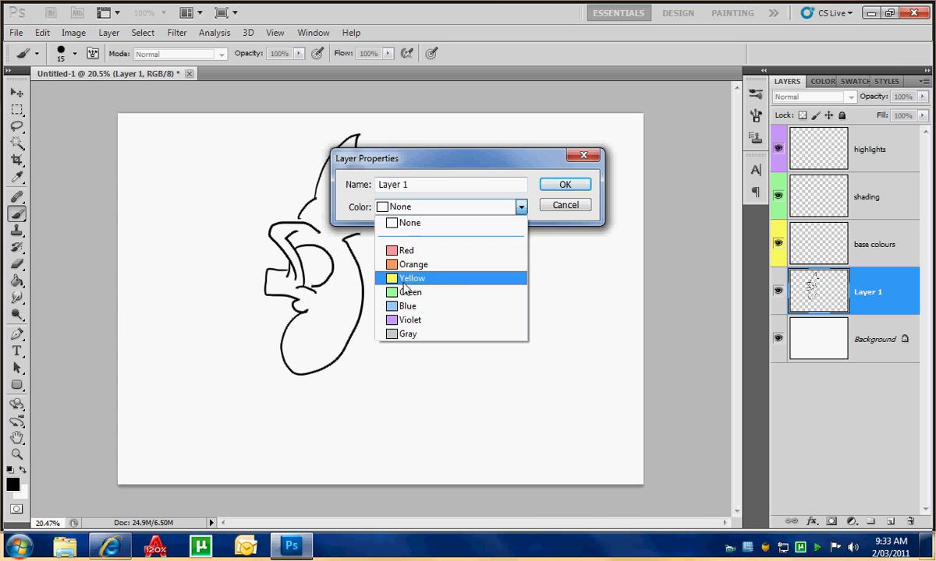
pyautogui.click(406, 261)
pyautogui.click(422, 207)
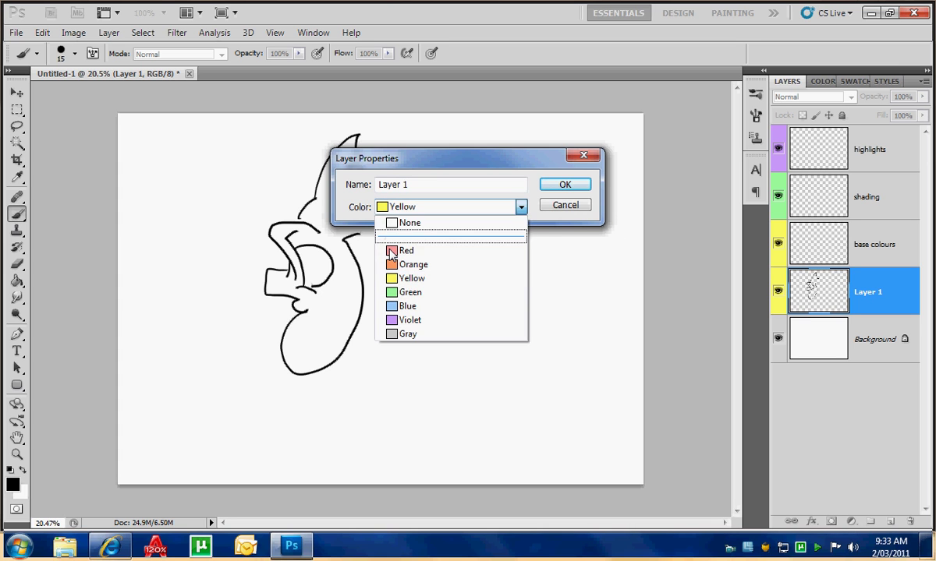
pyautogui.click(390, 252)
pyautogui.click(561, 188)
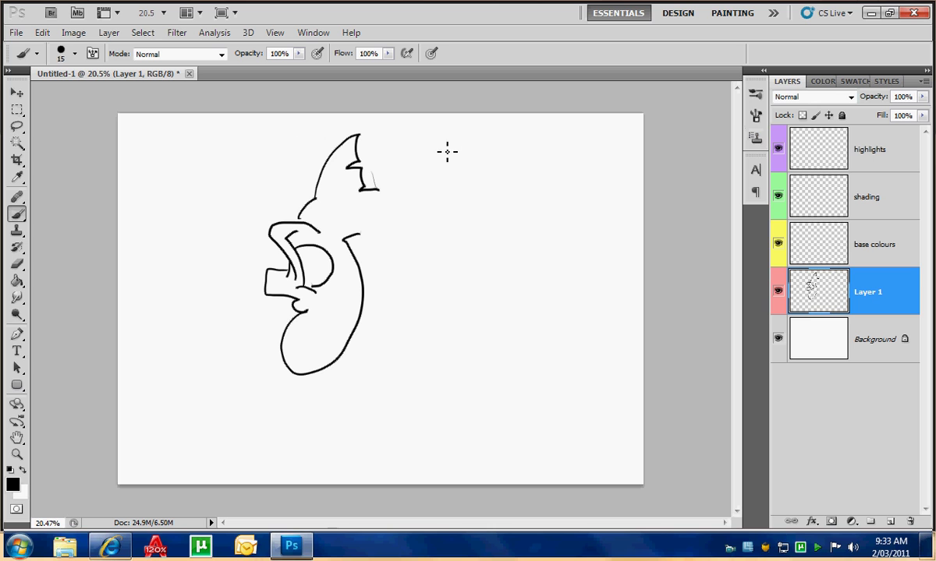
pyautogui.click(11, 483)
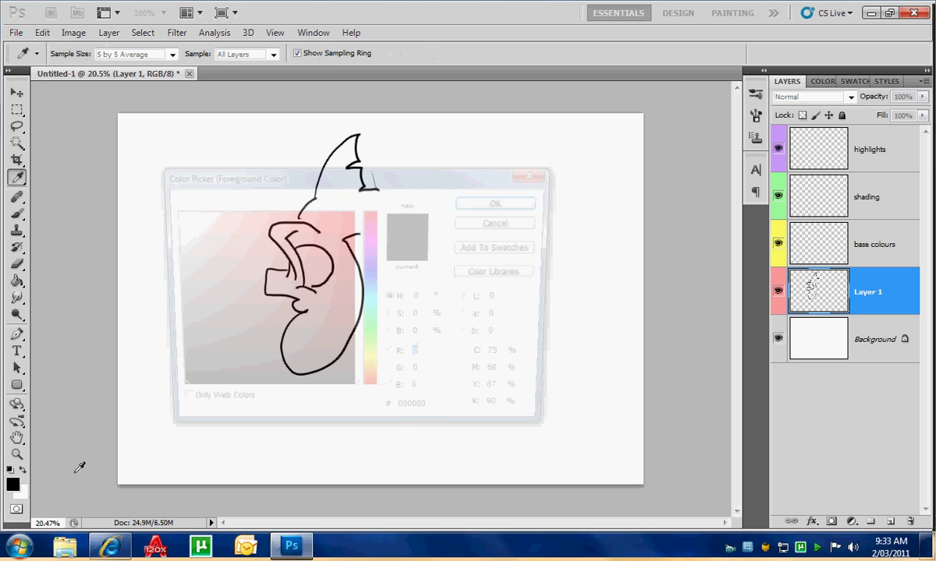
# Set red as the foreground colour and a 93 px brush.
pyautogui.click(333, 226)
pyautogui.click(484, 199)
pyautogui.press('b')
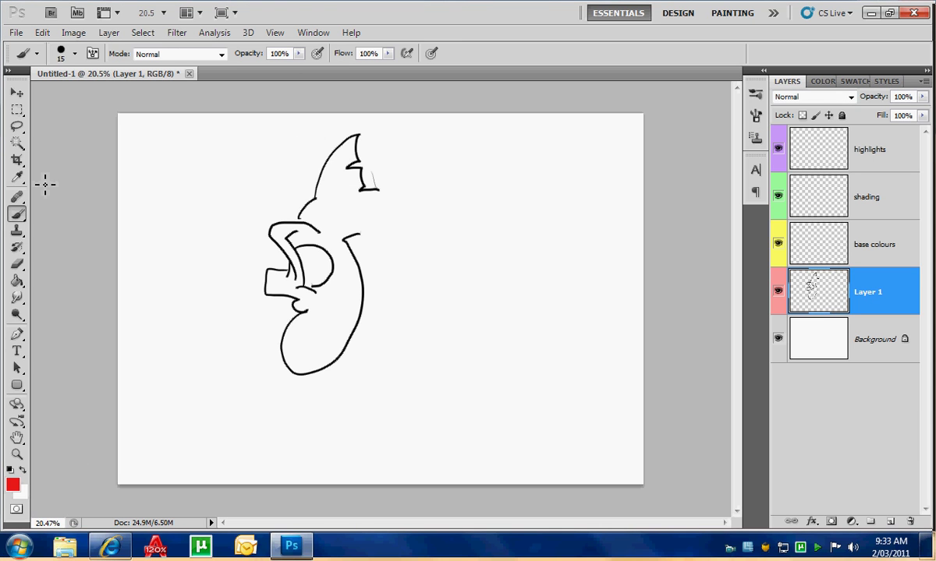
pyautogui.click(76, 55)
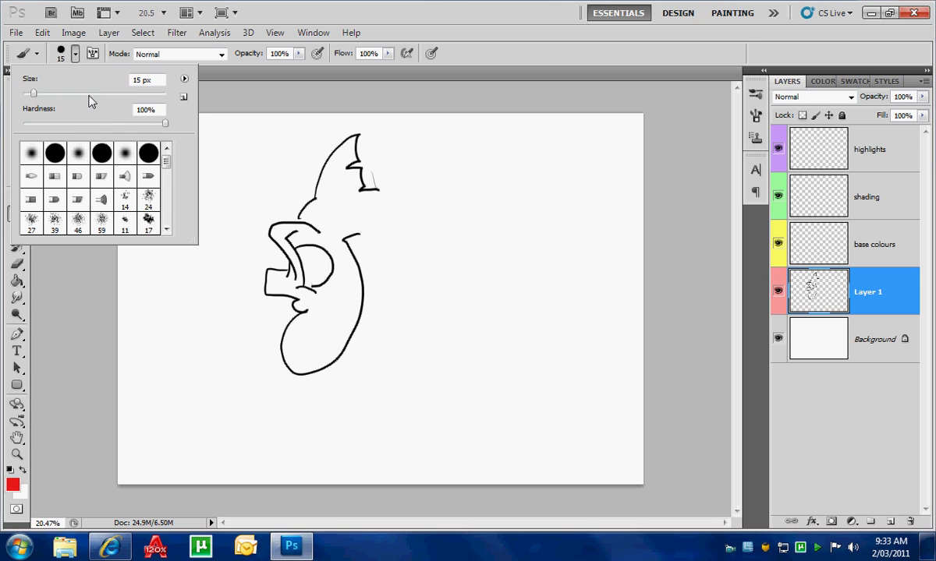
pyautogui.click(88, 95)
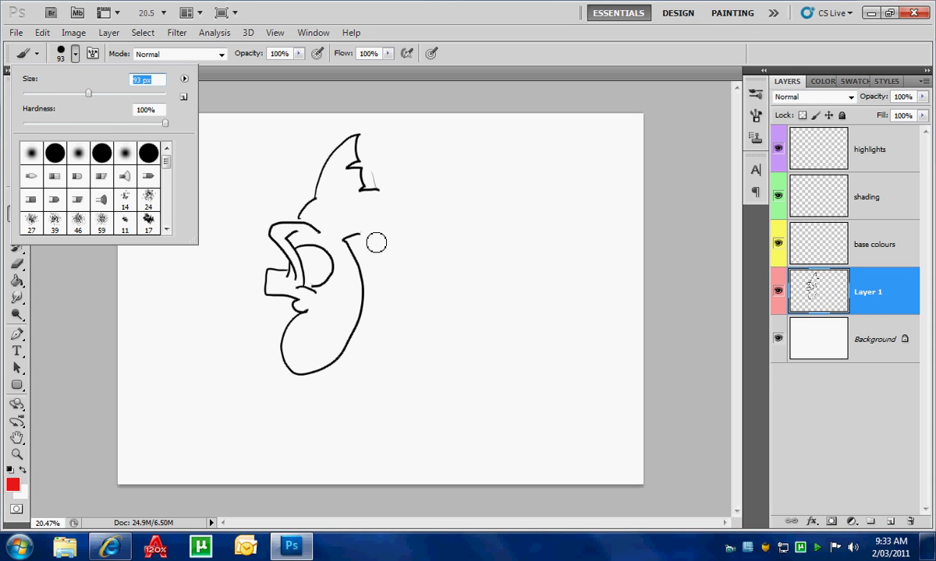
# Hide the white Background, paint red test strokes on Layer 1, then undo the last stroke.
pyautogui.click(778, 340)
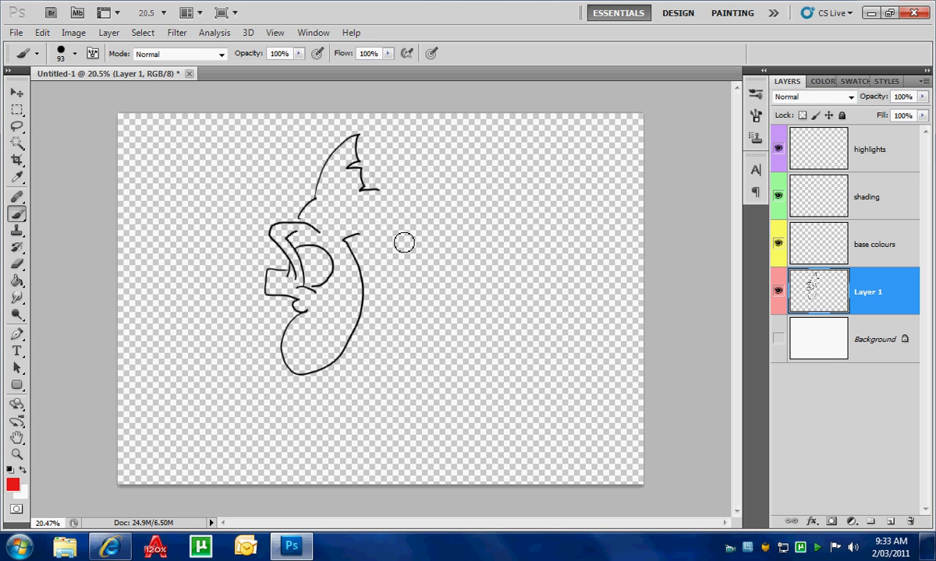
pyautogui.moveTo(367, 235)
pyautogui.mouseDown()
pyautogui.moveTo(341, 236)
pyautogui.moveTo(427, 314)
pyautogui.mouseUp()
pyautogui.moveTo(384, 372); pyautogui.dragTo(463, 362)
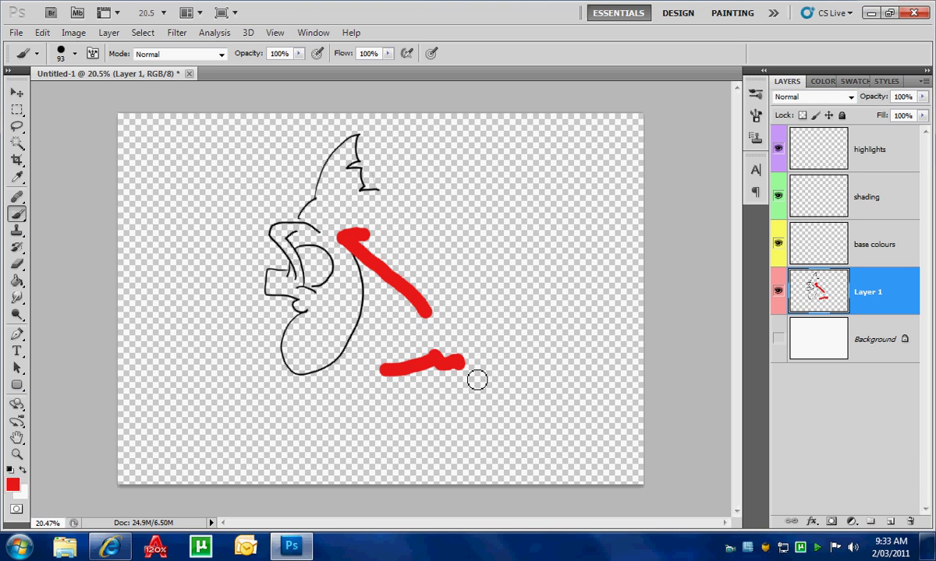
pyautogui.click(42, 32)
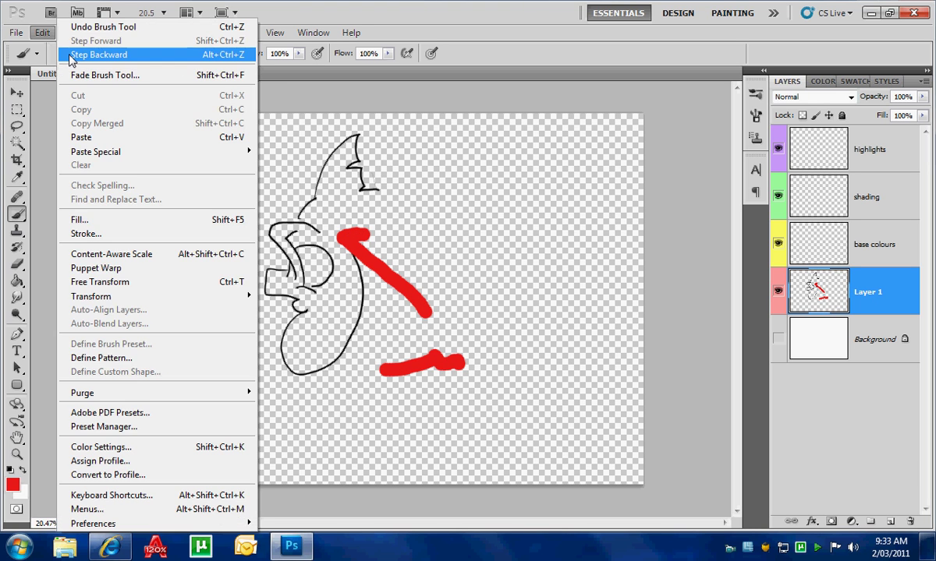
pyautogui.click(64, 56)
pyautogui.click(42, 32)
# Undo the remaining test stroke, lock Layer 1's transparent pixels, and repaint the snout and jaw lines red.
pyautogui.click(66, 56)
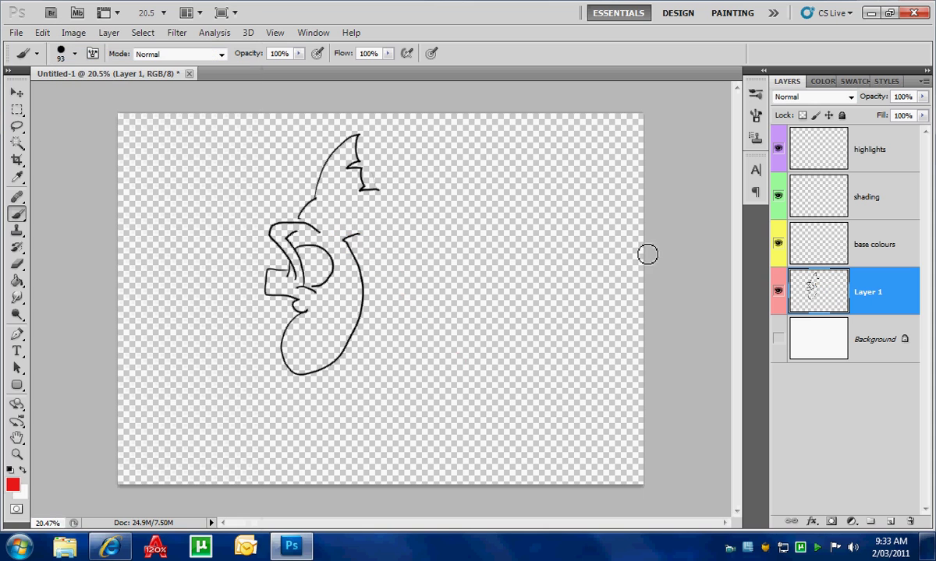
pyautogui.click(801, 115)
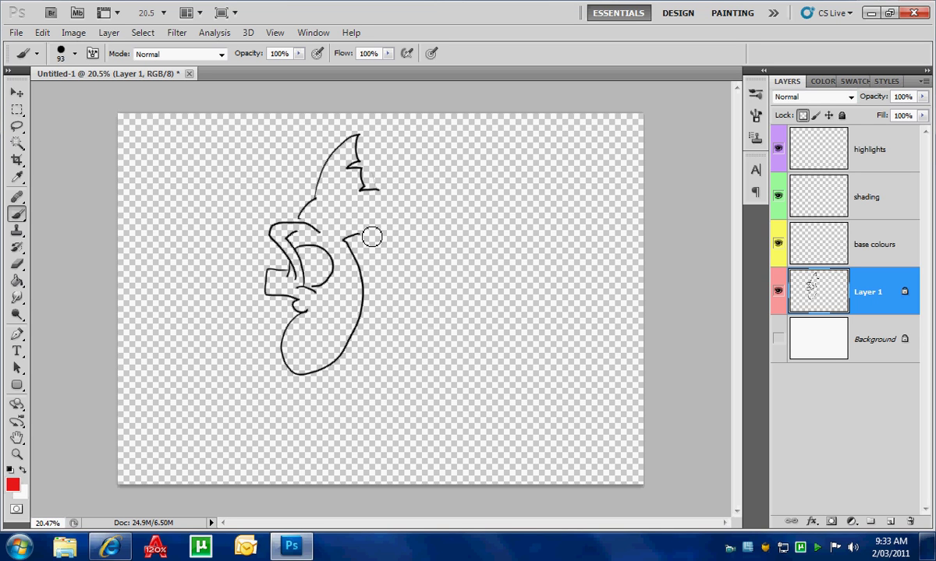
pyautogui.moveTo(345, 235)
pyautogui.mouseDown()
pyautogui.moveTo(371, 285)
pyautogui.moveTo(365, 315)
pyautogui.moveTo(342, 358)
pyautogui.moveTo(306, 385)
pyautogui.moveTo(275, 350)
pyautogui.moveTo(281, 329)
pyautogui.moveTo(320, 313)
pyautogui.moveTo(273, 297)
pyautogui.moveTo(269, 279)
pyautogui.moveTo(287, 273)
pyautogui.moveTo(291, 281)
pyautogui.moveTo(300, 266)
pyautogui.moveTo(310, 297)
pyautogui.moveTo(328, 284)
pyautogui.moveTo(337, 258)
pyautogui.moveTo(297, 258)
pyautogui.moveTo(288, 244)
pyautogui.moveTo(297, 238)
pyautogui.moveTo(272, 250)
pyautogui.moveTo(277, 240)
pyautogui.moveTo(284, 249)
pyautogui.moveTo(273, 238)
pyautogui.moveTo(281, 231)
pyautogui.moveTo(327, 232)
pyautogui.moveTo(315, 196)
pyautogui.mouseUp()
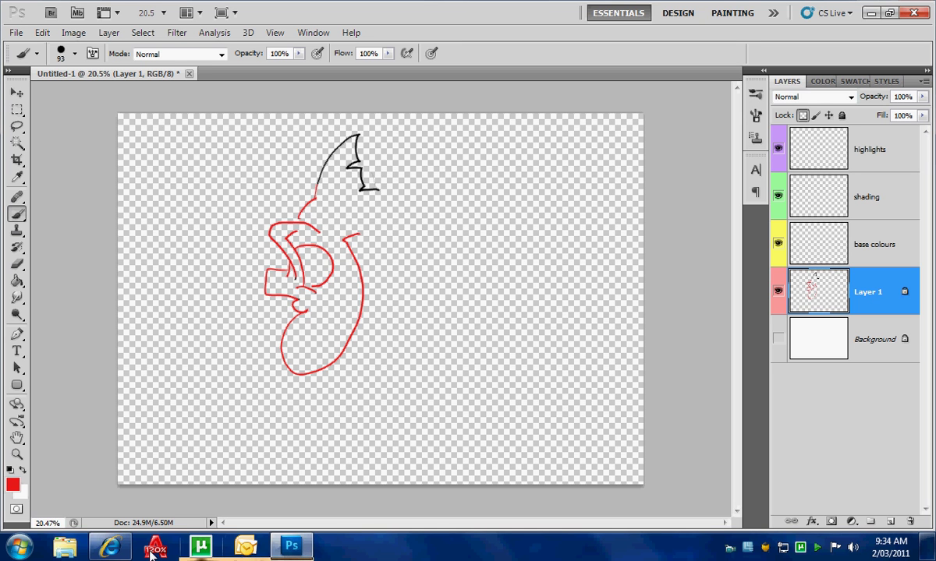
# Back on Layer 1, trace the black fin outline and inner curve in red.
pyautogui.click(109, 546)
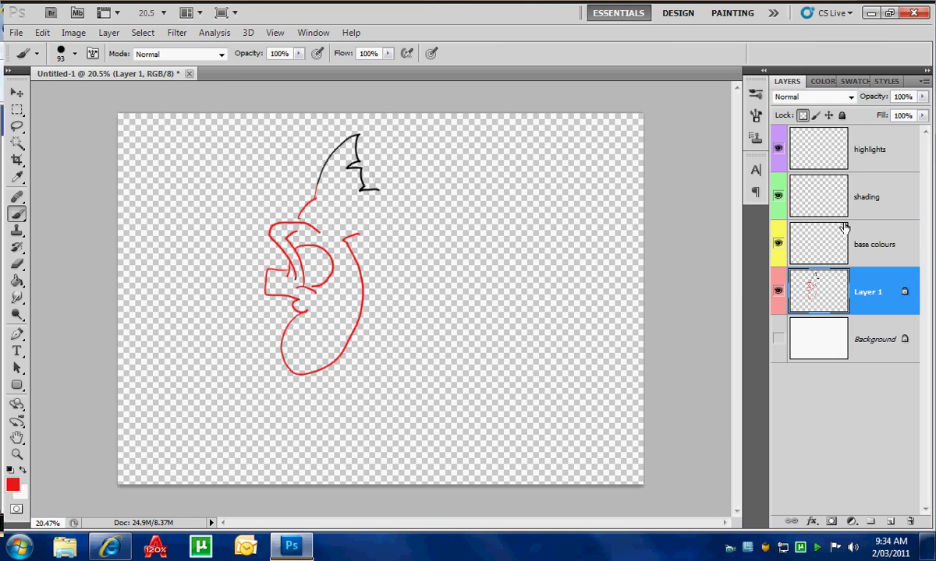
pyautogui.click(844, 230)
pyautogui.click(848, 199)
pyautogui.click(843, 148)
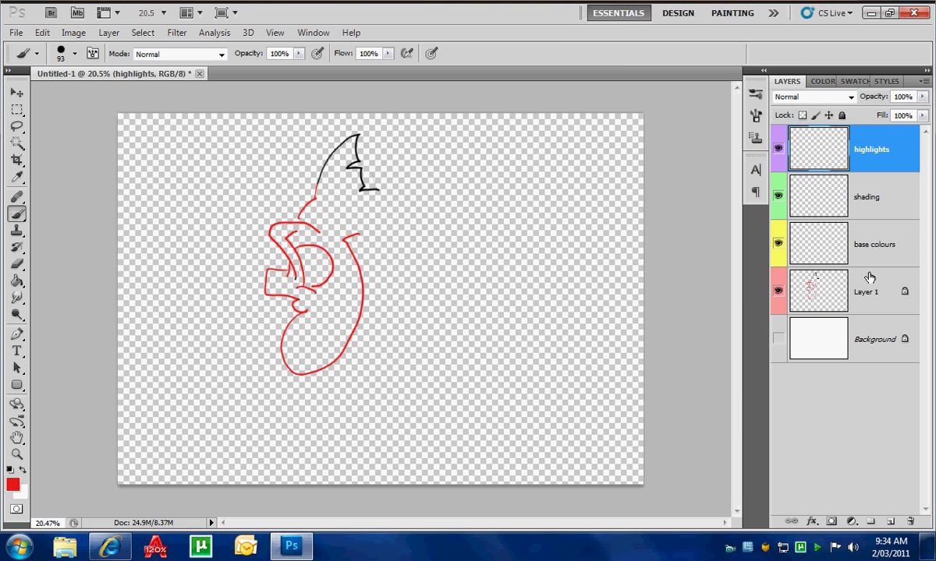
pyautogui.click(815, 279)
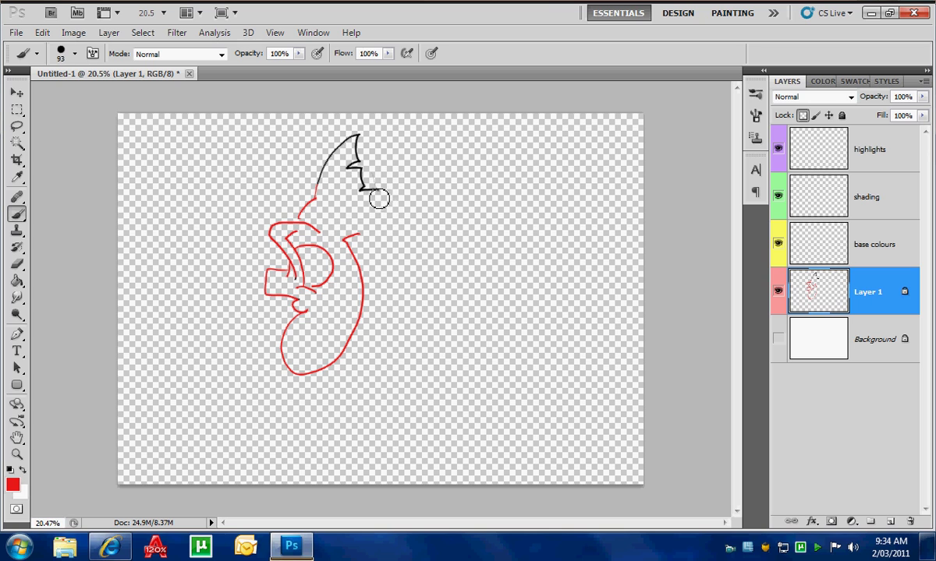
pyautogui.moveTo(378, 190)
pyautogui.mouseDown()
pyautogui.moveTo(367, 190)
pyautogui.moveTo(359, 138)
pyautogui.moveTo(326, 160)
pyautogui.moveTo(314, 198)
pyautogui.mouseUp()
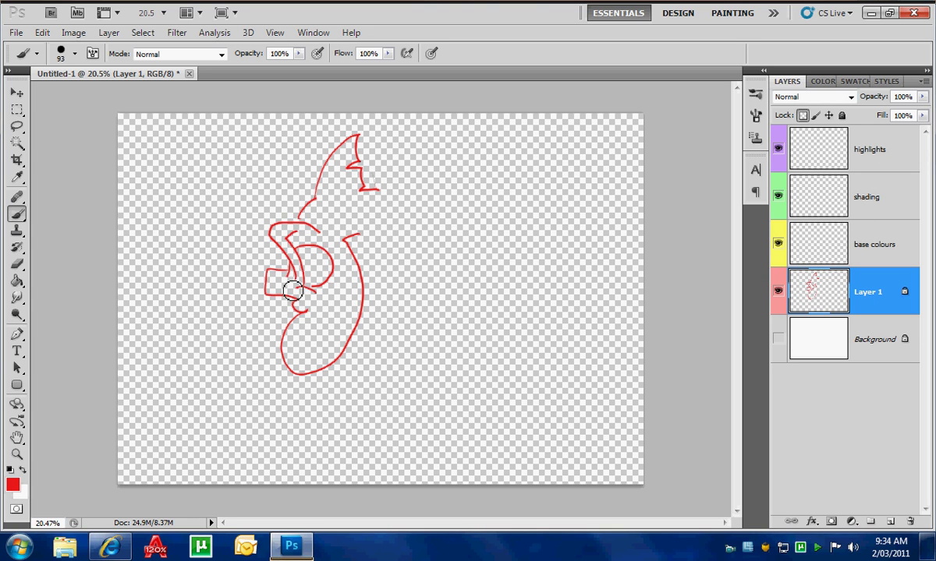
pyautogui.moveTo(293, 290); pyautogui.dragTo(298, 267)
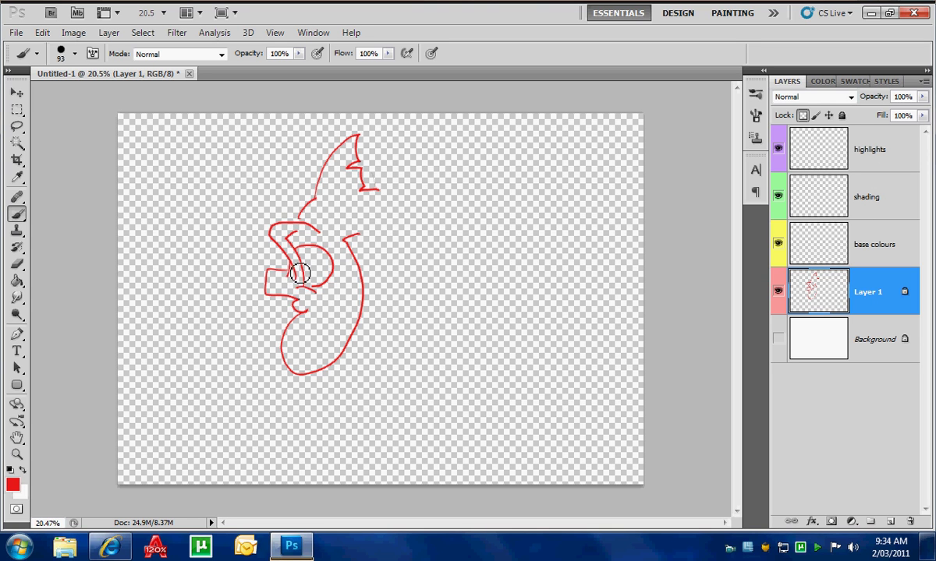
pyautogui.click(22, 312)
pyautogui.moveTo(16, 297); pyautogui.dragTo(62, 331)
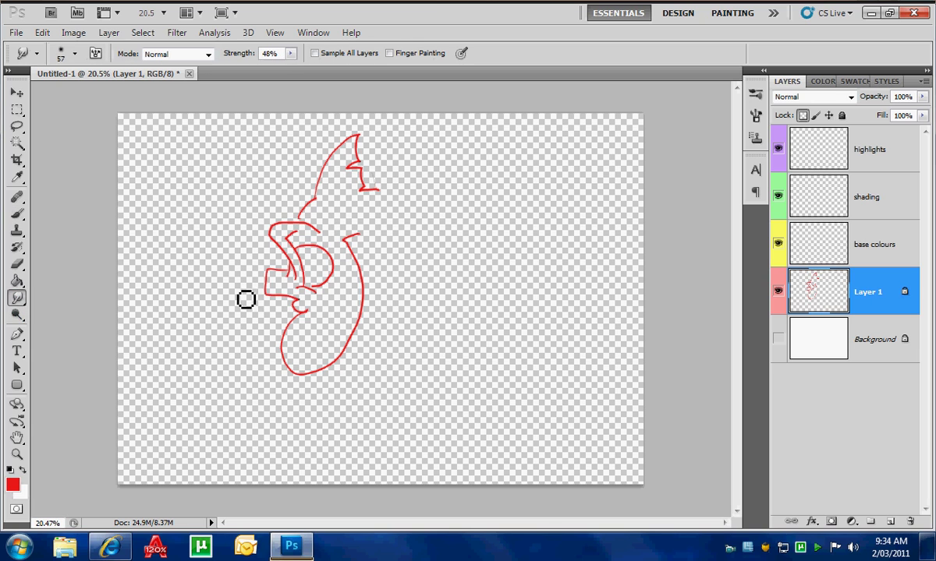
pyautogui.click(867, 244)
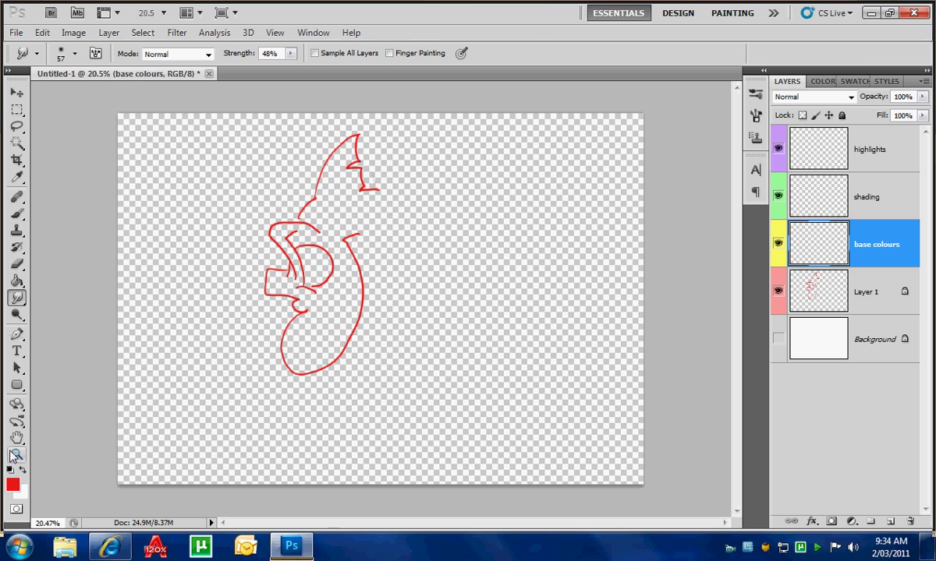
pyautogui.click(16, 455)
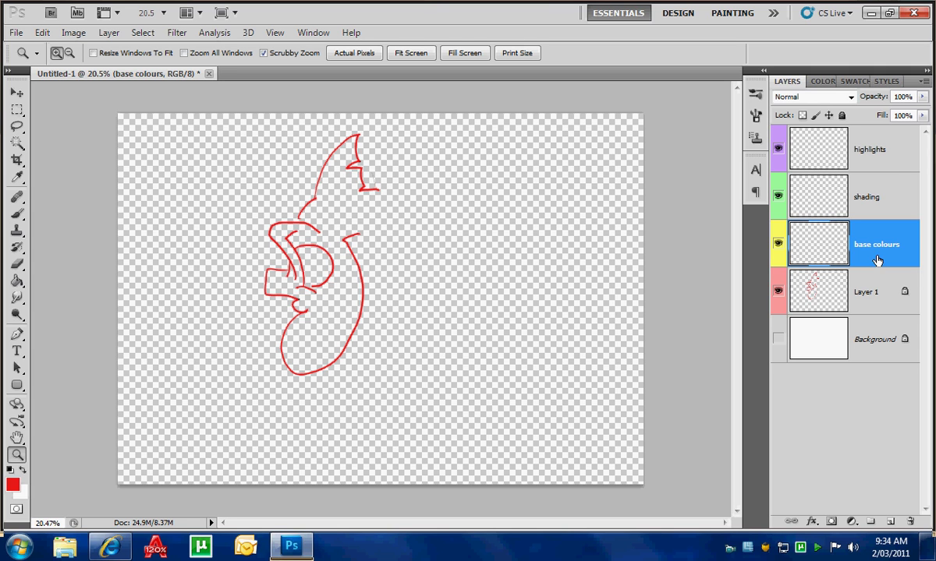
pyautogui.click(884, 152)
pyautogui.click(898, 190)
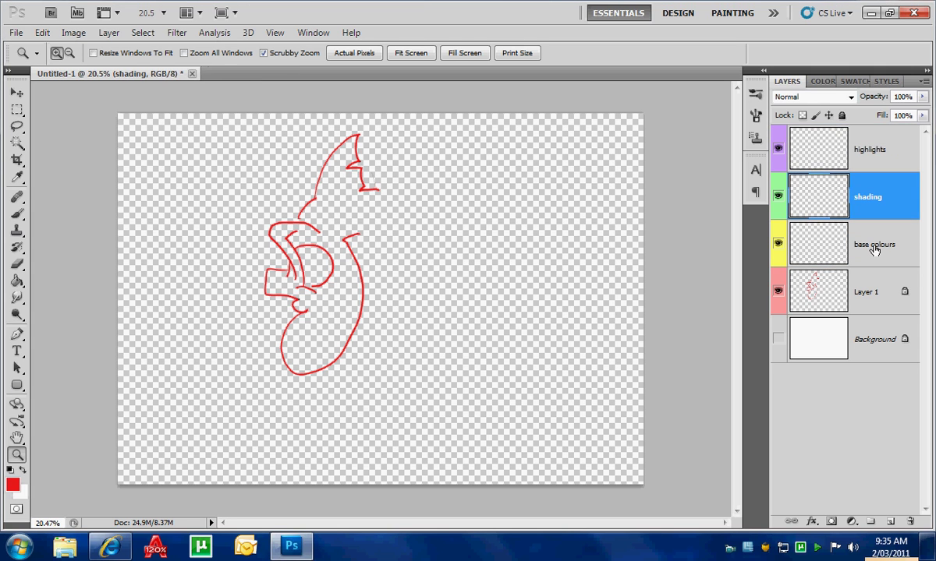
pyautogui.click(874, 248)
pyautogui.click(815, 290)
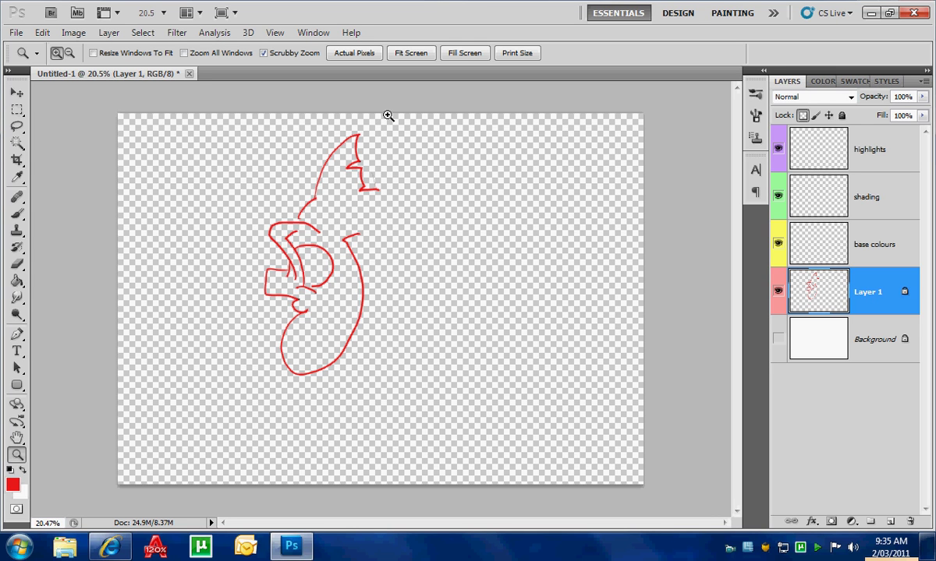
pyautogui.click(814, 234)
pyautogui.click(810, 201)
pyautogui.click(816, 160)
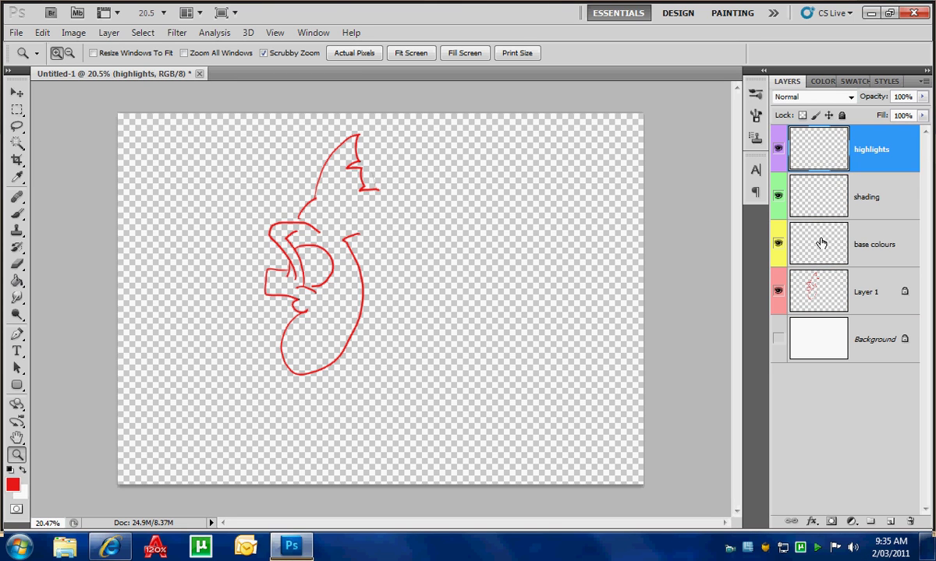
pyautogui.click(815, 243)
pyautogui.click(815, 196)
pyautogui.click(843, 161)
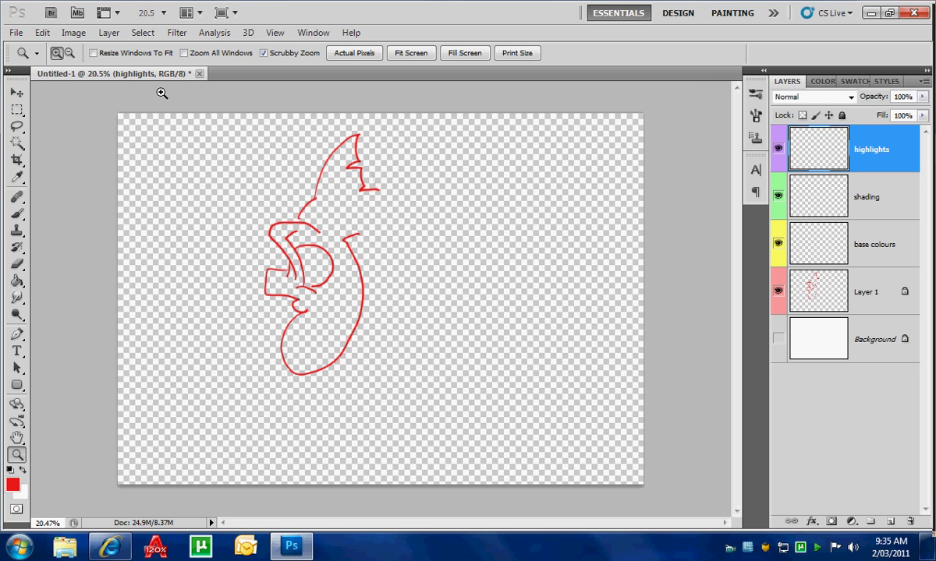
pyautogui.click(107, 33)
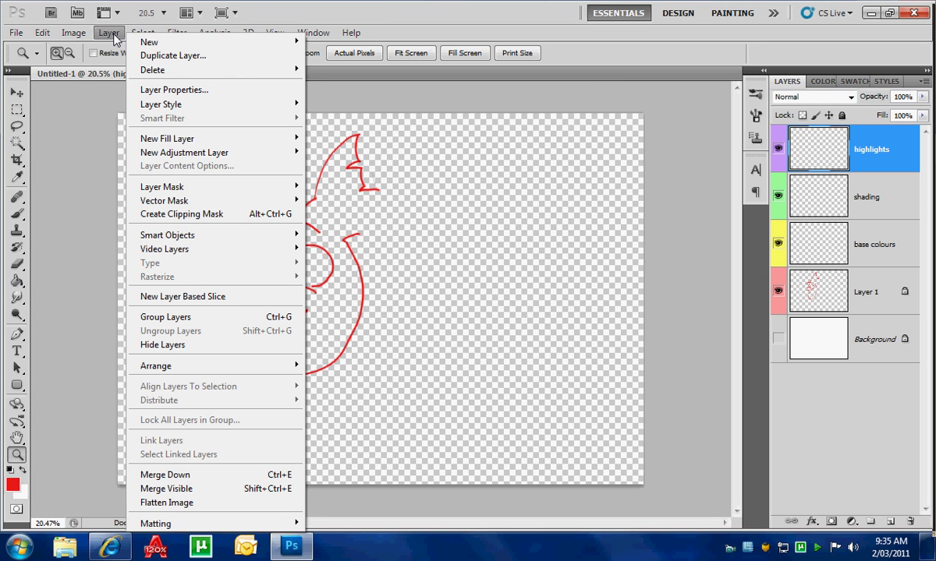
pyautogui.click(235, 505)
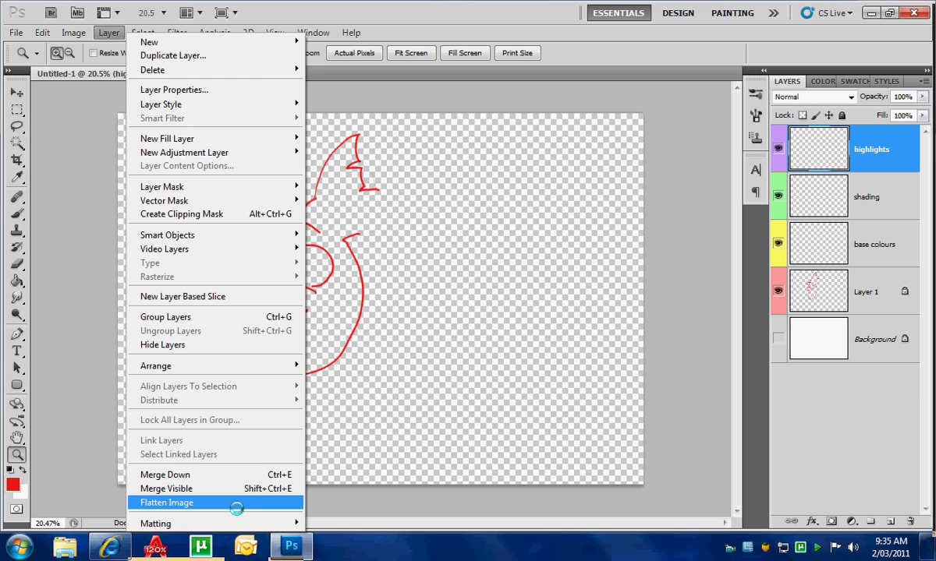
pyautogui.click(160, 504)
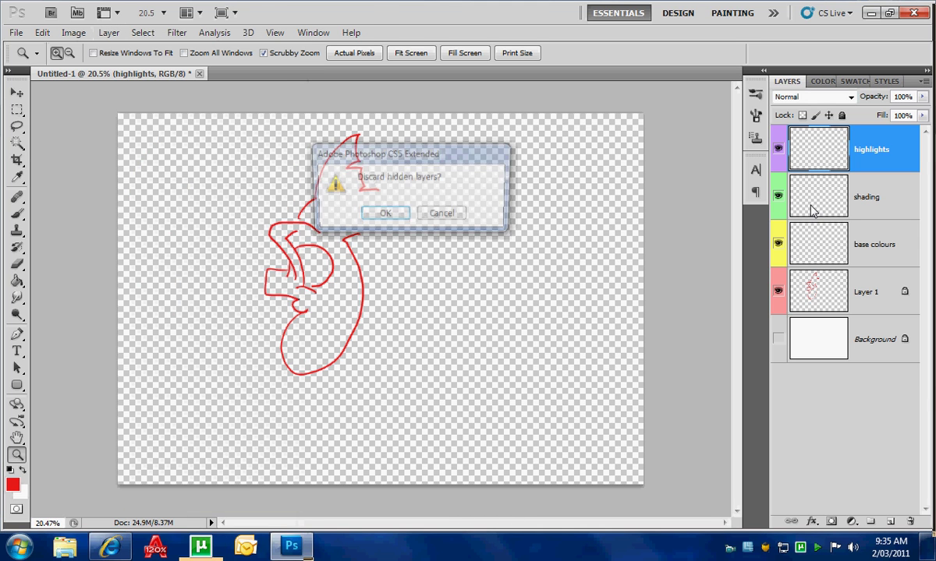
pyautogui.click(384, 216)
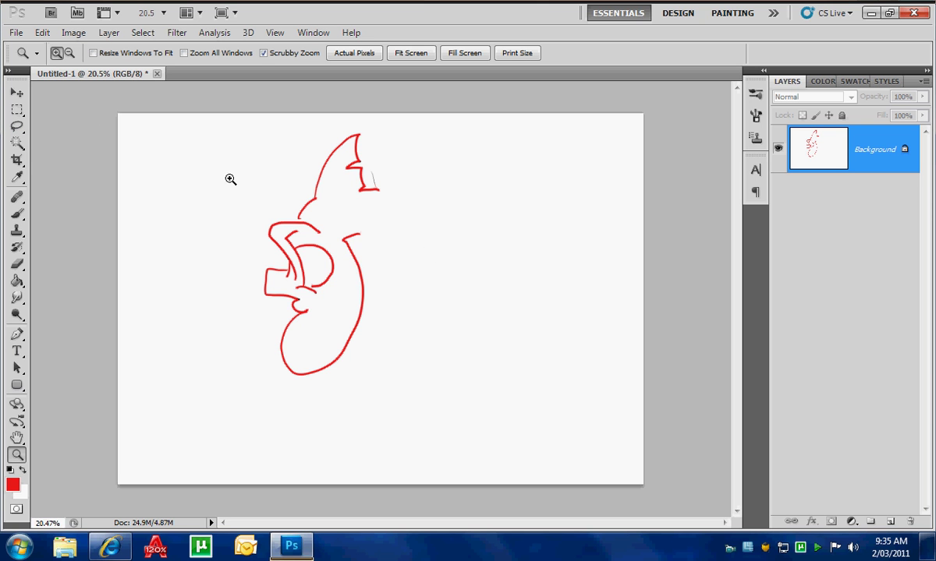
pyautogui.click(42, 33)
pyautogui.click(83, 53)
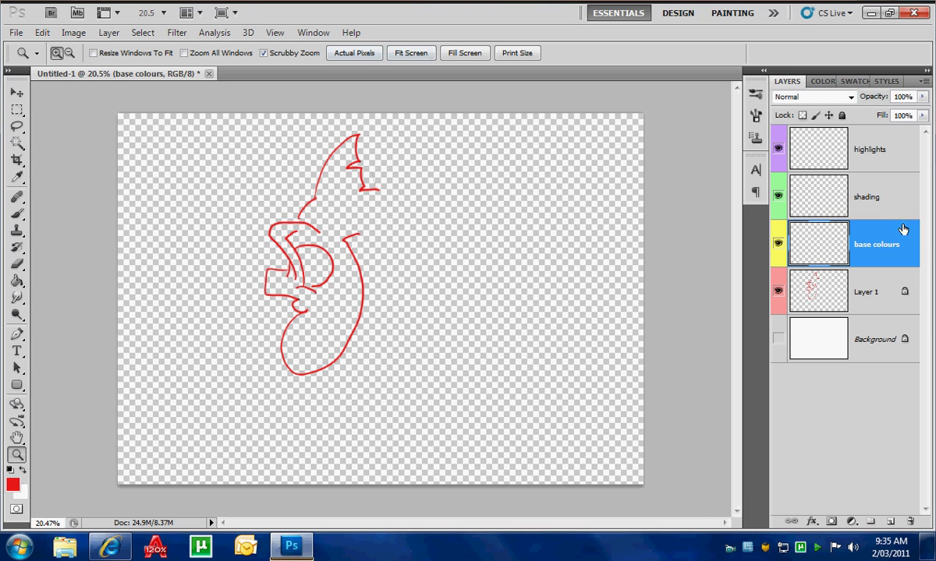
# Select the highlights and shading layers and merge shading into highlights.
pyautogui.click(865, 160)
pyautogui.keyDown('shift'); pyautogui.click(879, 196); pyautogui.keyUp('shift')
pyautogui.rightClick(879, 198)
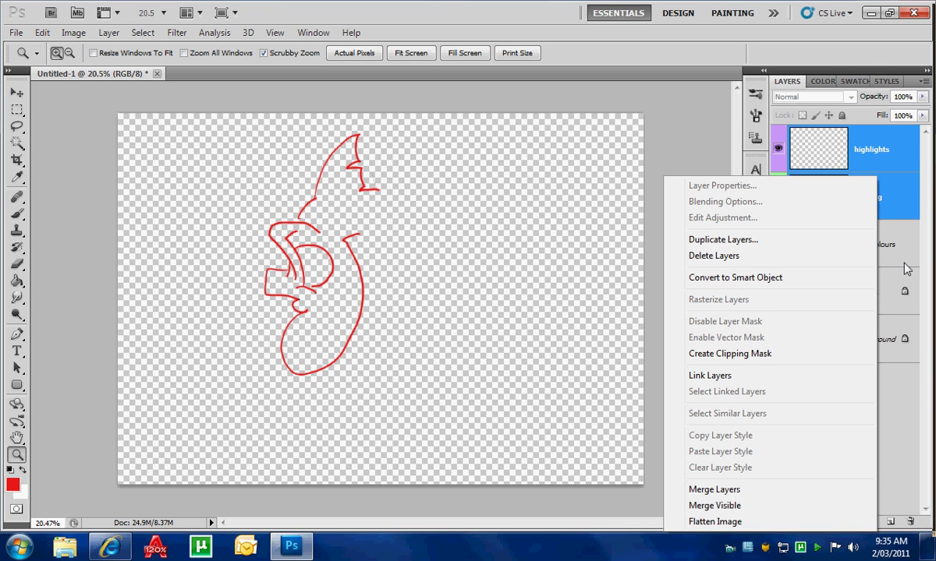
pyautogui.click(902, 170)
pyautogui.click(889, 152)
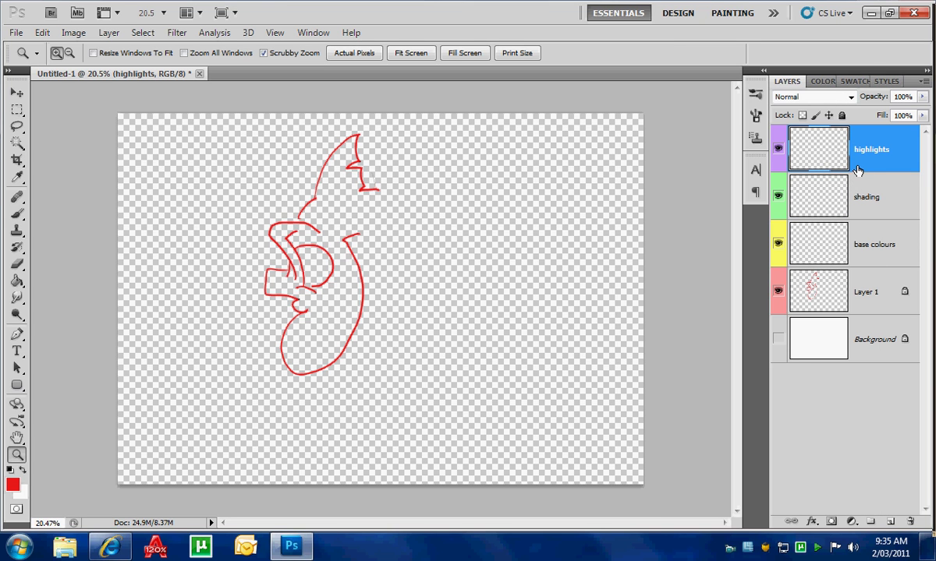
pyautogui.keyDown('shift'); pyautogui.click(850, 199); pyautogui.keyUp('shift')
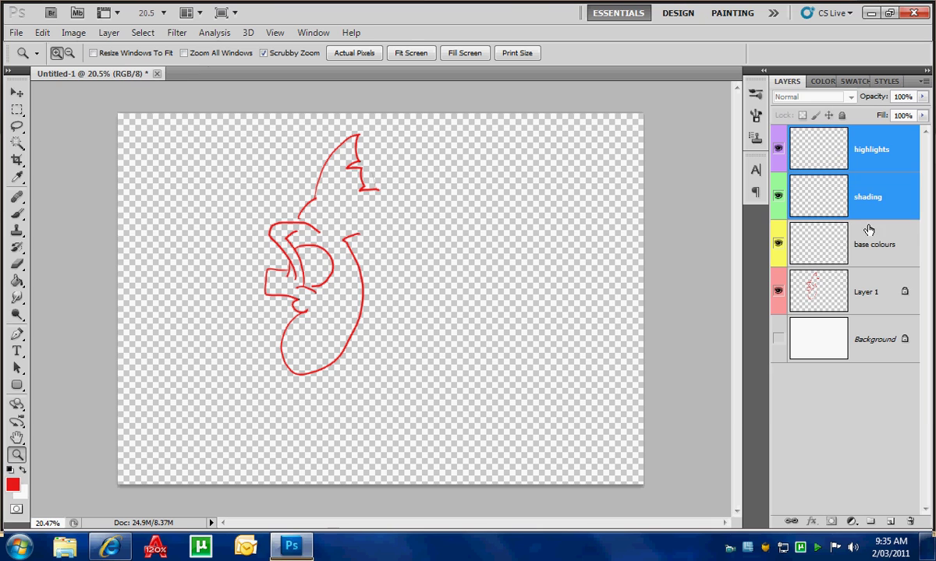
pyautogui.rightClick(830, 196)
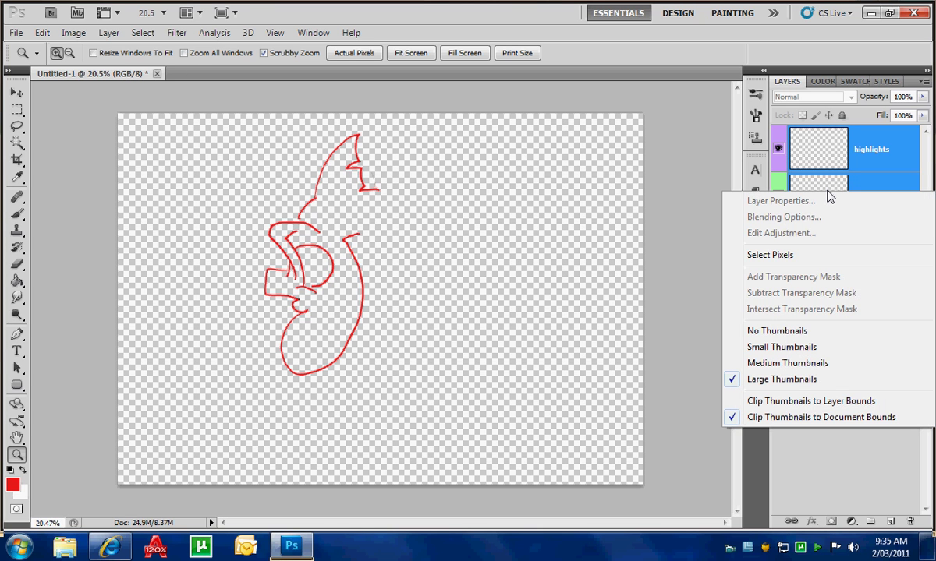
pyautogui.rightClick(872, 158)
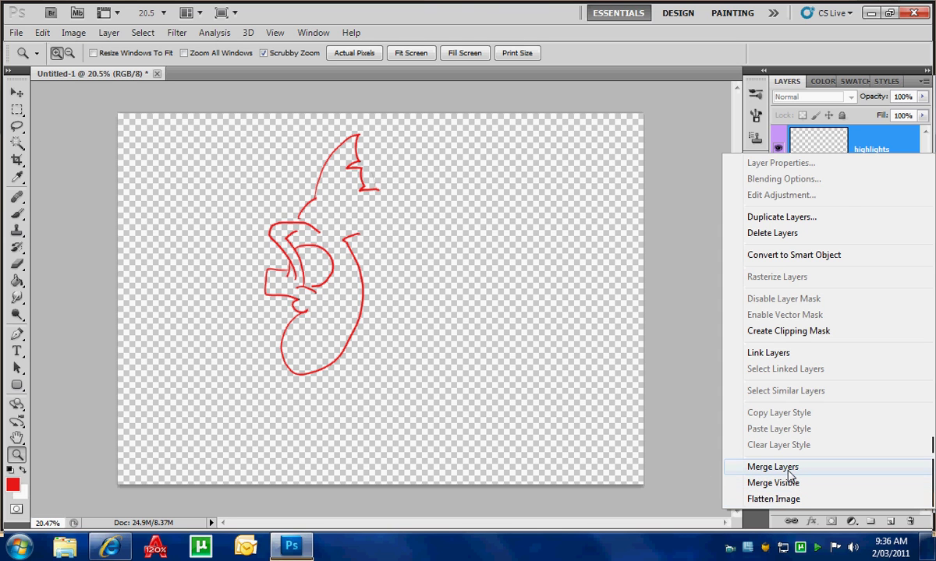
pyautogui.press('Escape')
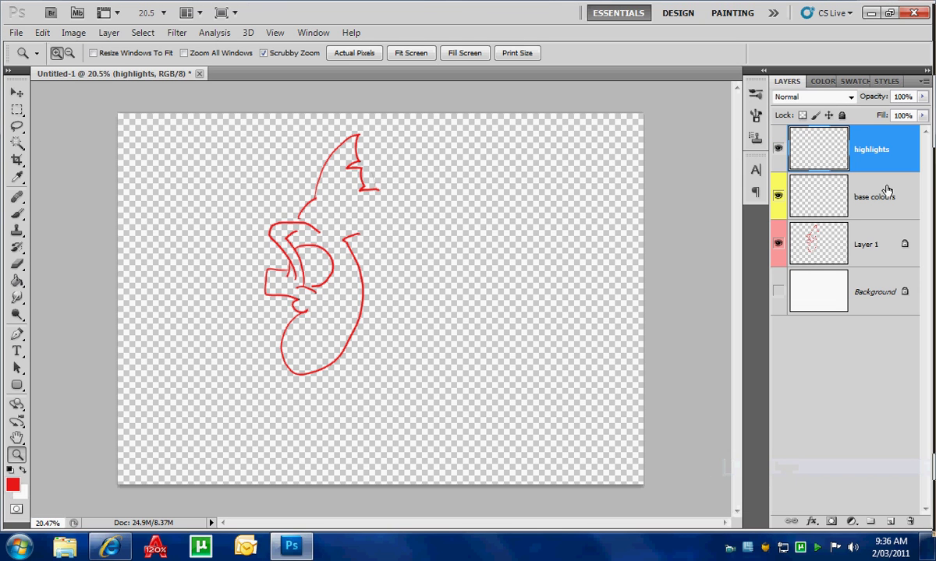
# Make the white Background layer visible again behind the red line work and select it.
pyautogui.click(863, 194)
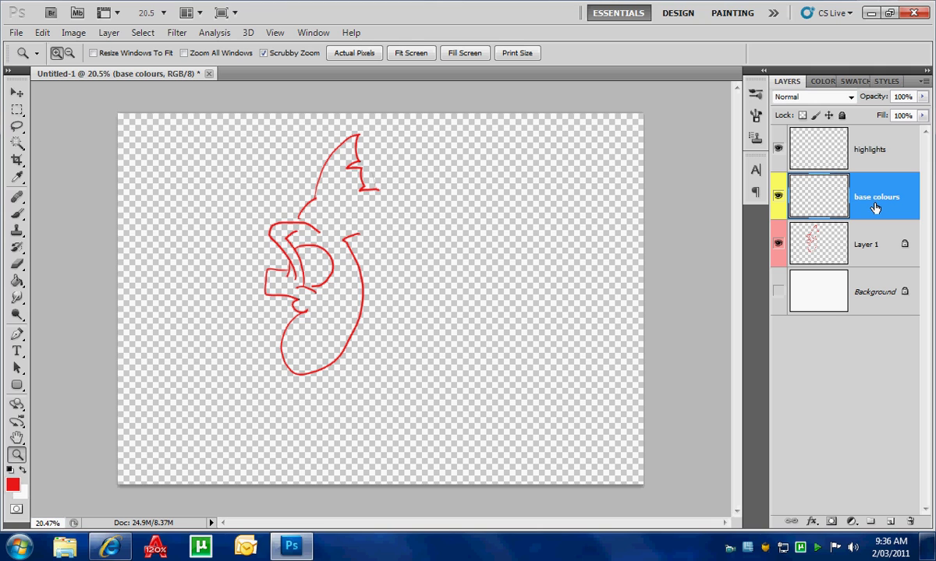
pyautogui.click(851, 162)
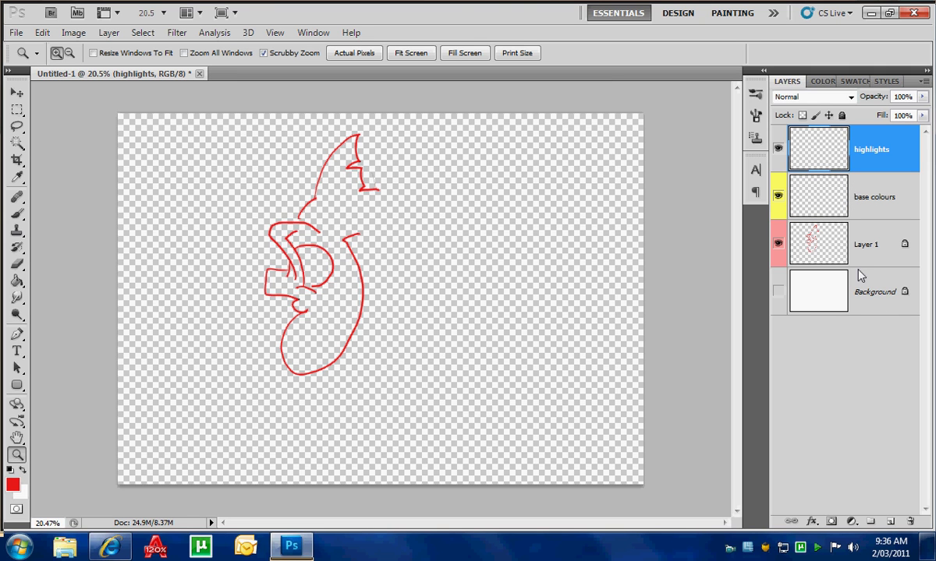
pyautogui.click(778, 290)
pyautogui.click(807, 345)
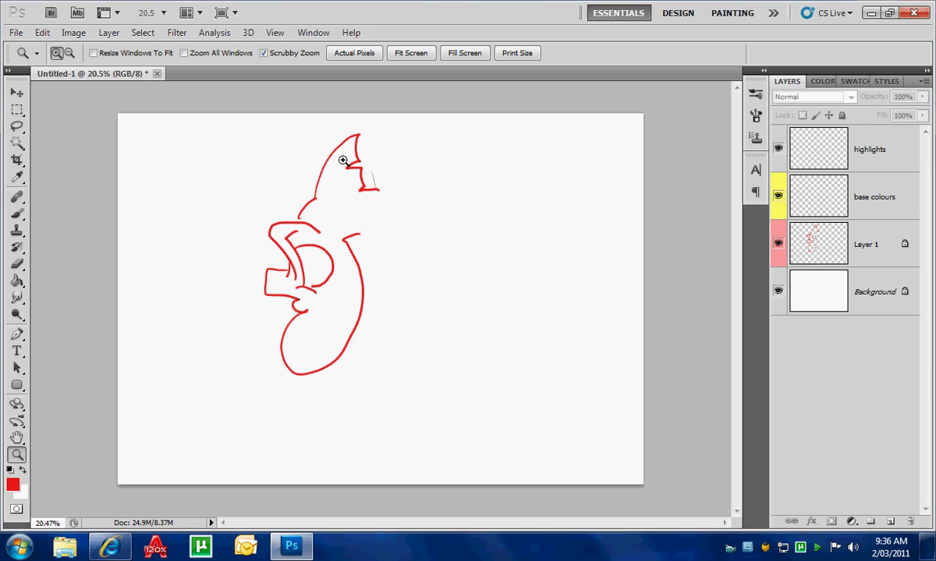
pyautogui.click(856, 312)
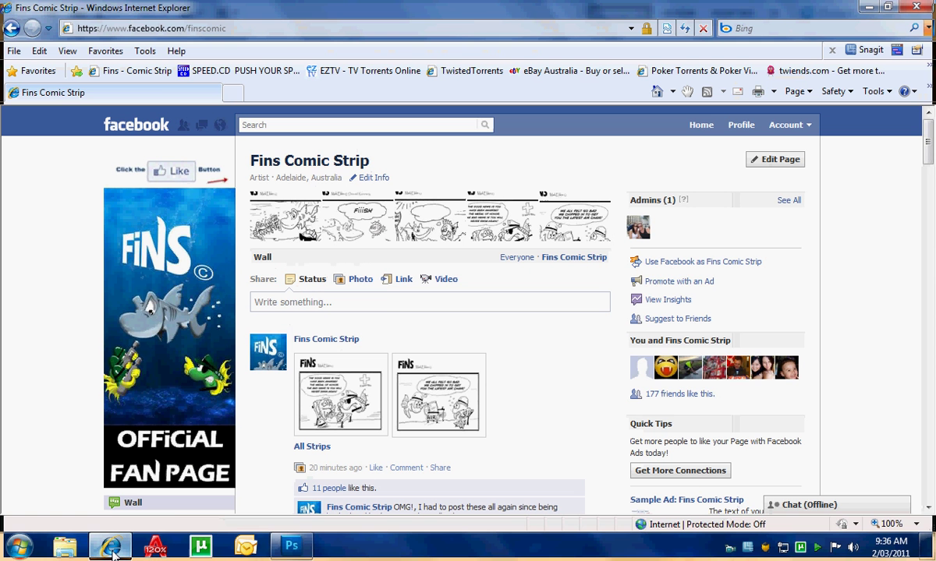
# Switch to Internet Explorer's Fins Comic Strip page, scroll down the wall and back to the top.
pyautogui.click(109, 545)
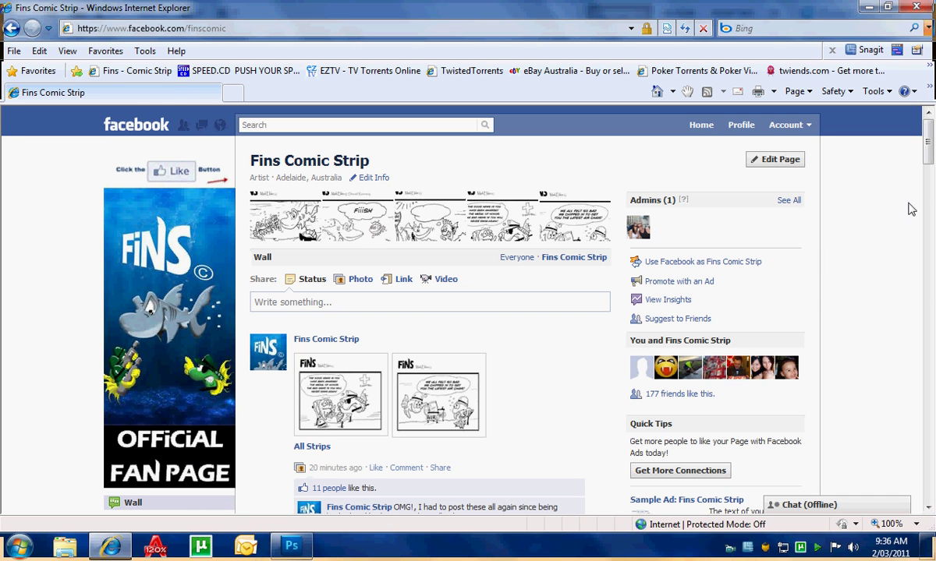
pyautogui.moveTo(931, 168); pyautogui.dragTo(932, 190)
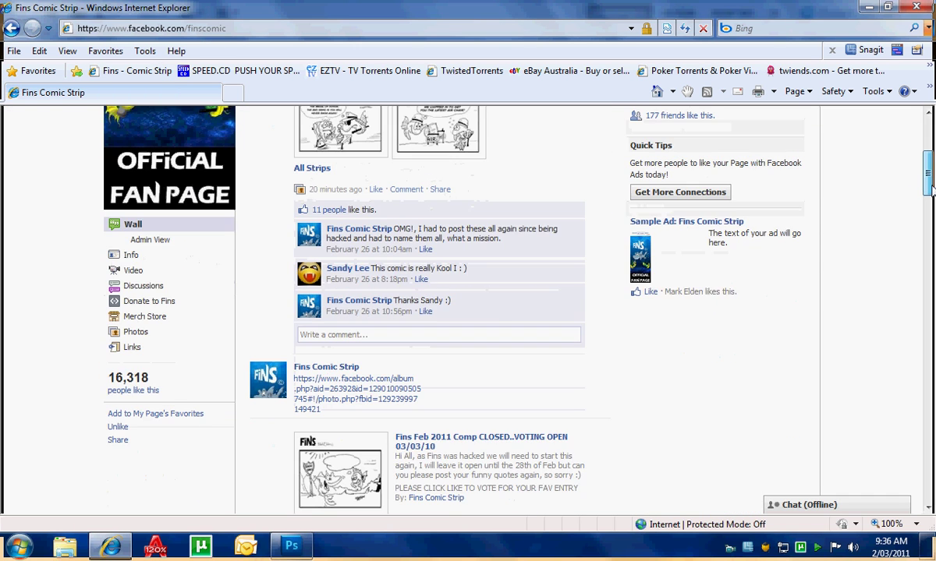
pyautogui.scroll(5, 931, 190)
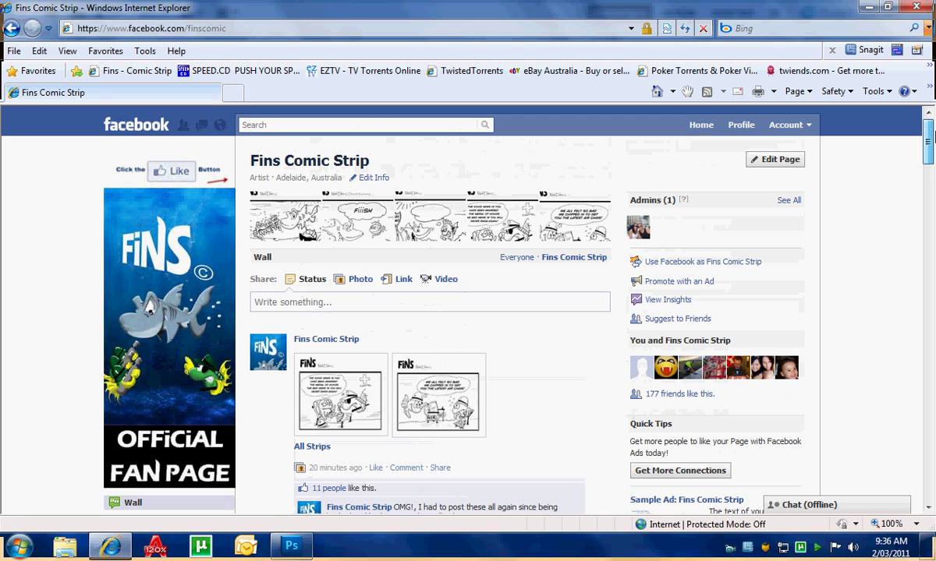